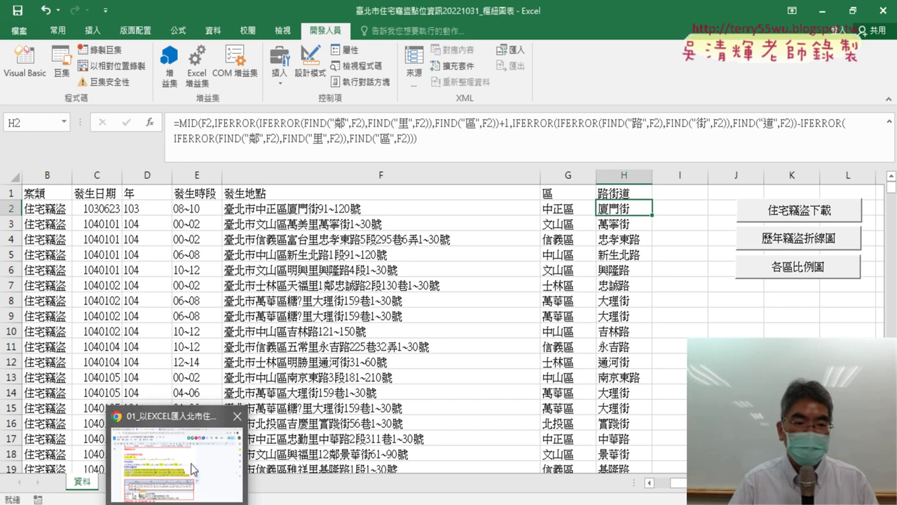
Step: Bring the Chrome window with the road/street formula notes to the front
left_click(194, 468)
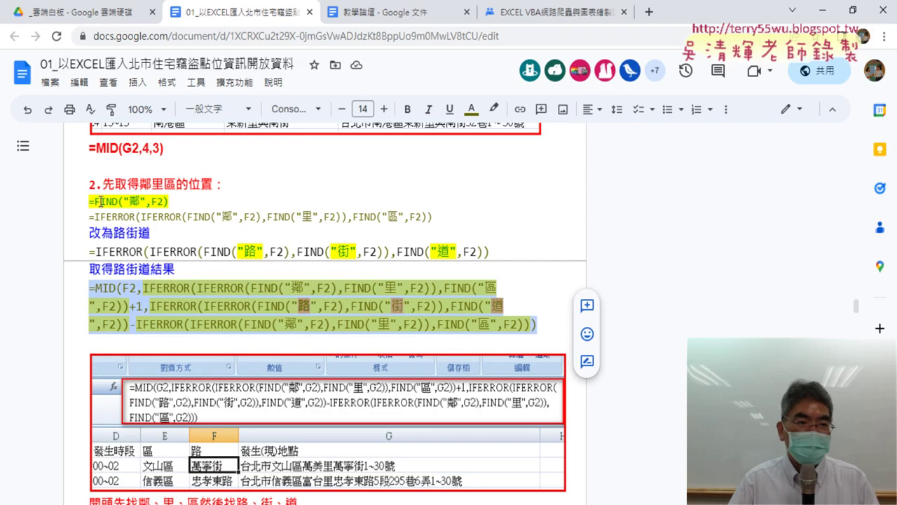
Step: Highlight the FIND 鄰 formula and its inner IFERROR in the notes, then minimize the browser
left_click_drag(89, 202, 169, 202)
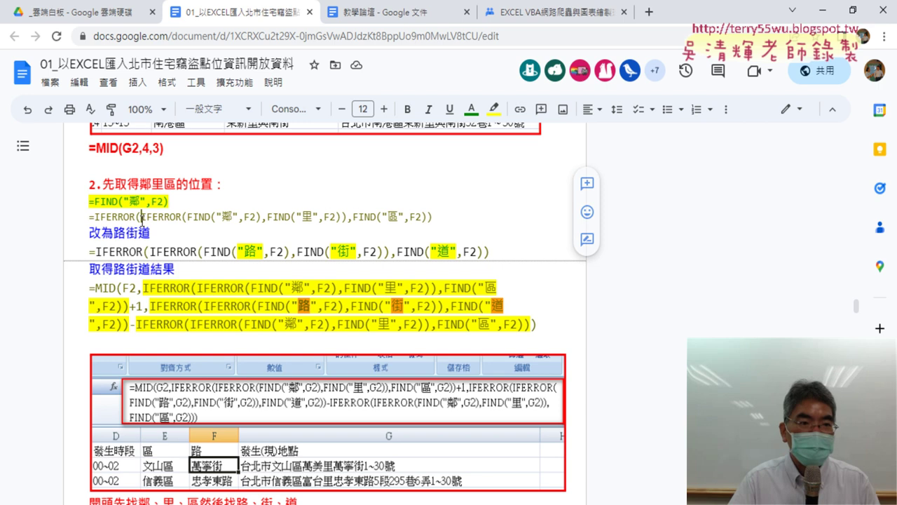
left_click_drag(140, 218, 183, 218)
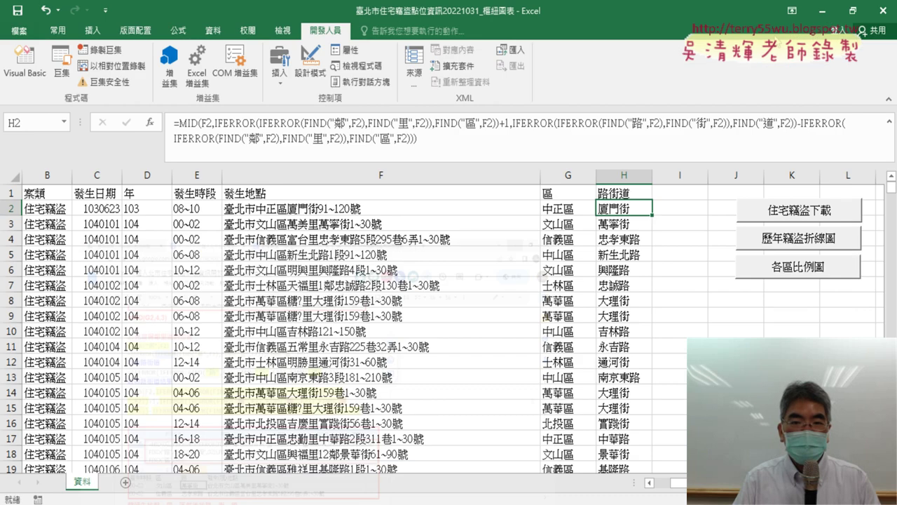
left_click(822, 10)
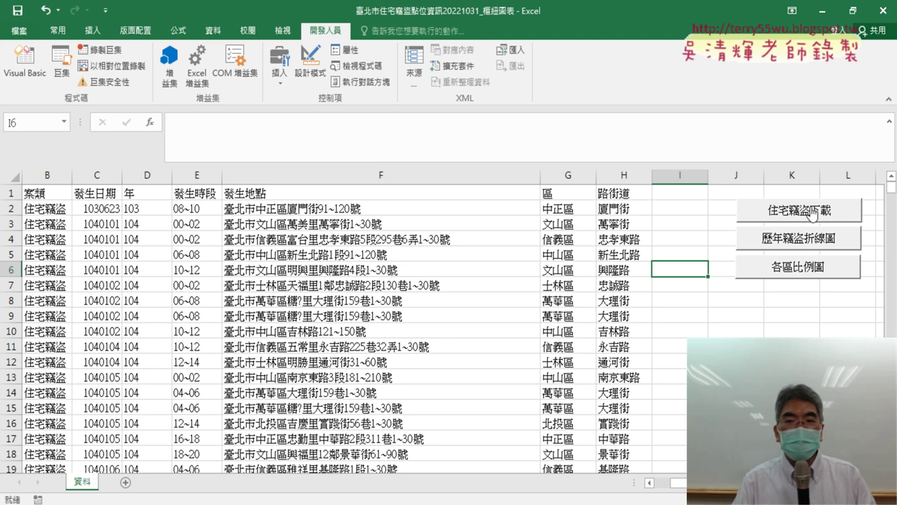
Step: Highlight the 年 column D, 區 column G and 路街道 column H
left_click(149, 175)
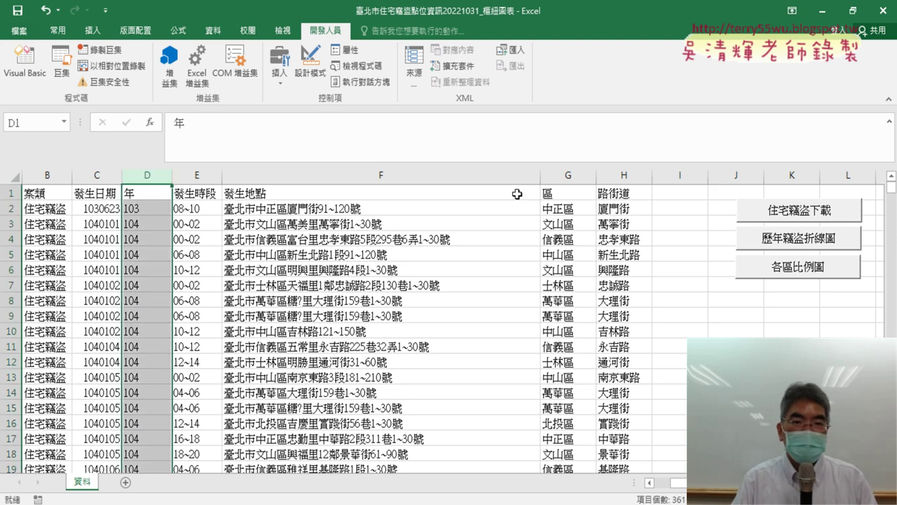
left_click(577, 173)
left_click(634, 175)
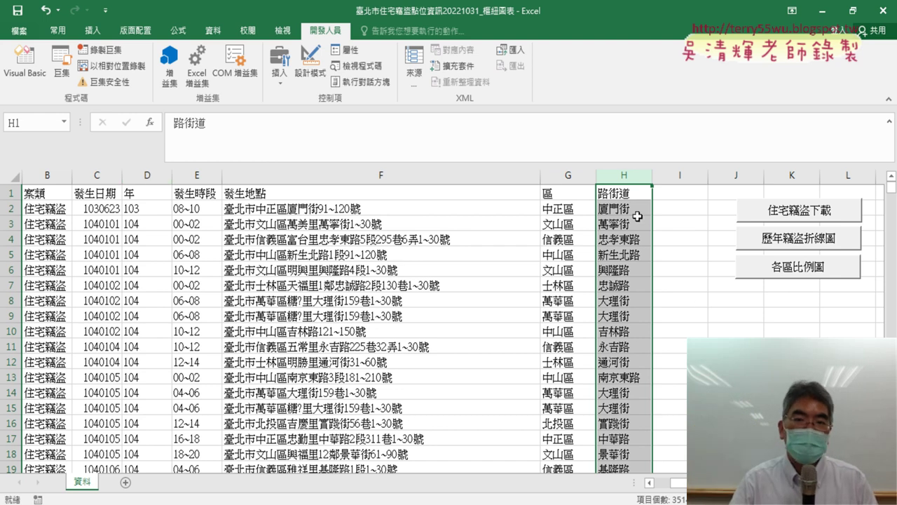
Step: Open the 住宅竊盜下載 button's assigned macro for editing via 指定巨集
right_click(790, 205)
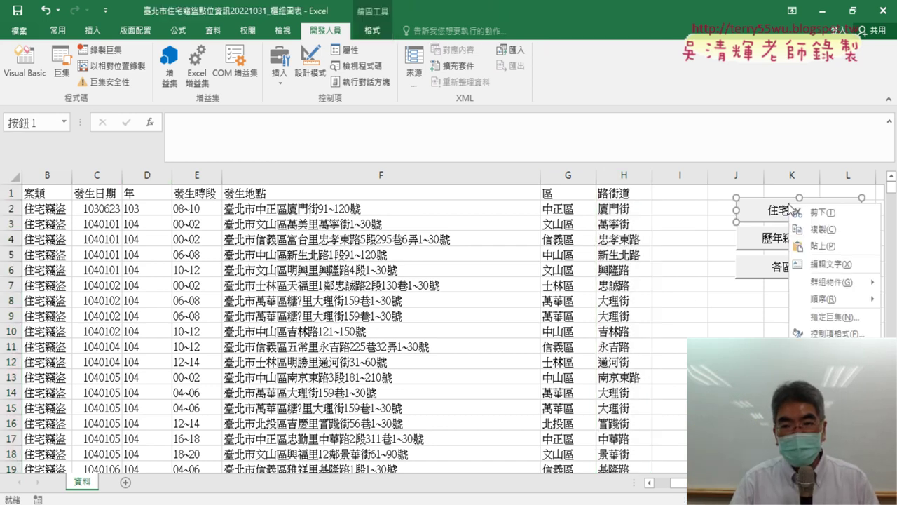
left_click(825, 316)
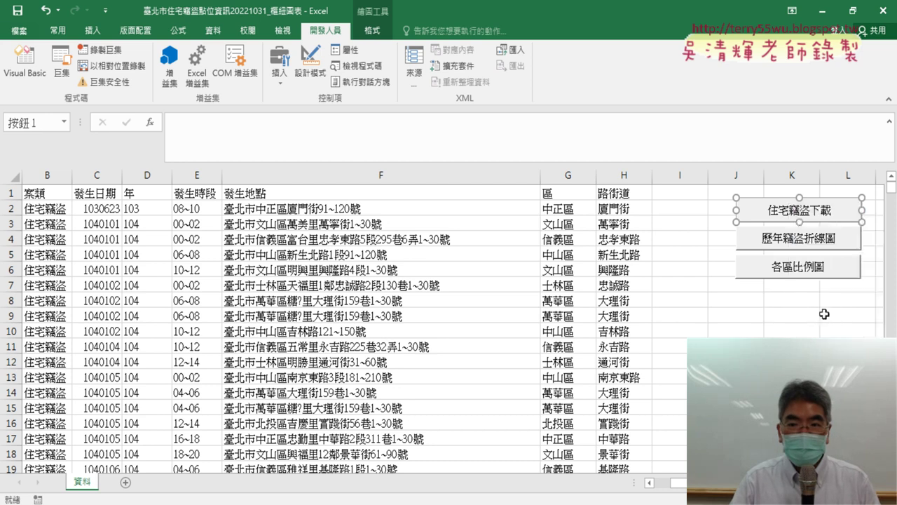
left_click(863, 112)
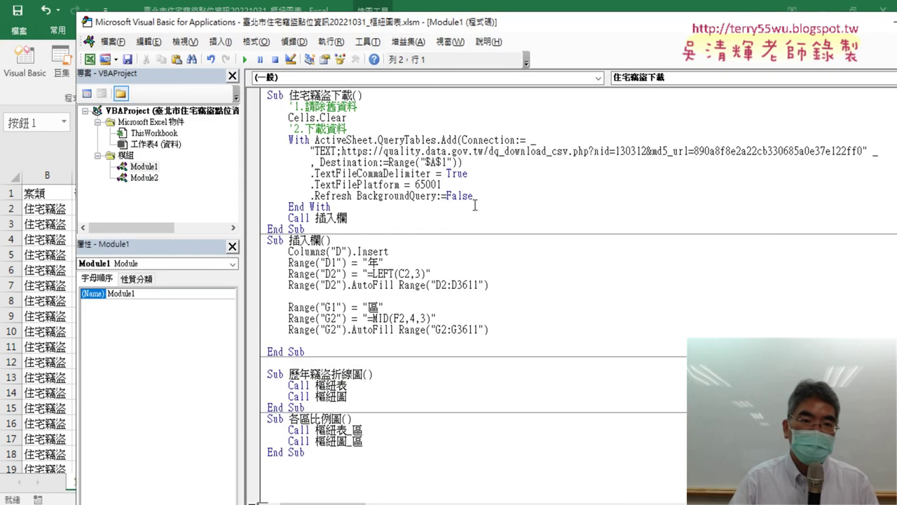
Step: Highlight the clear-and-download code block and the Call 插入欄 statement
left_click_drag(345, 207, 266, 105)
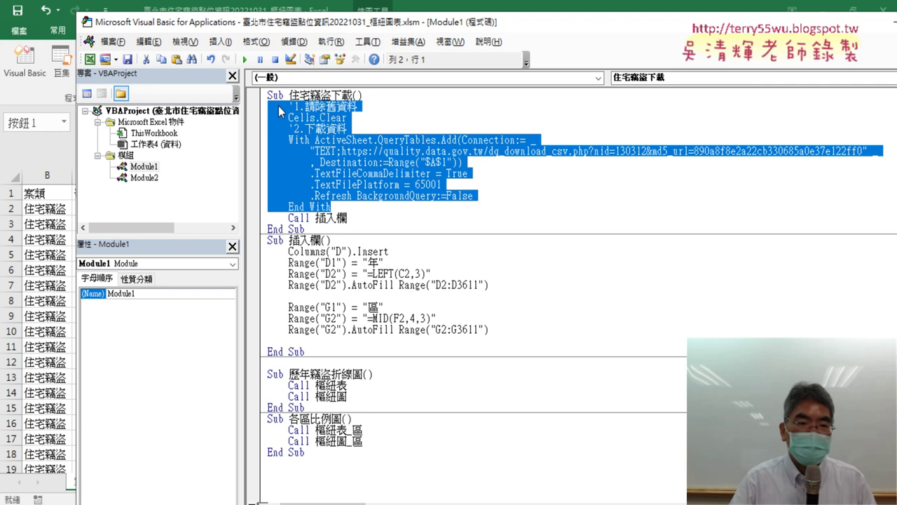
double_click(293, 218)
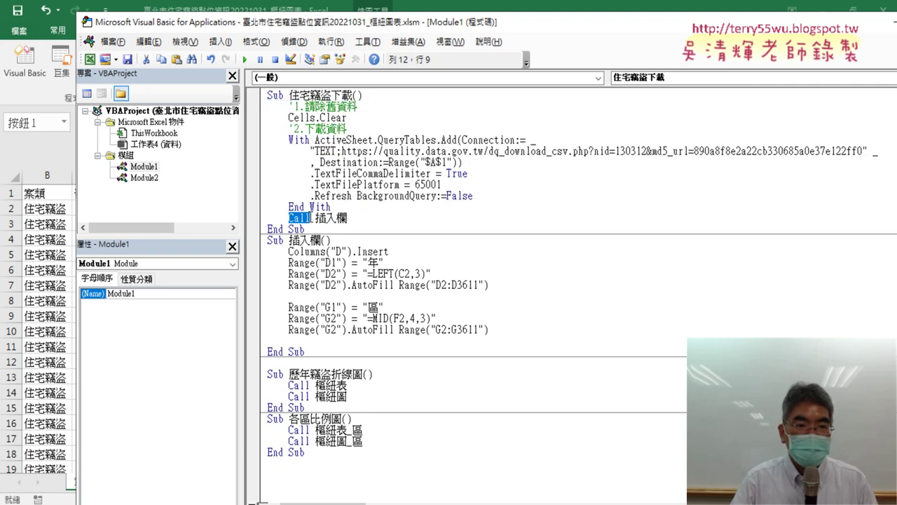
left_click_drag(346, 218, 314, 218)
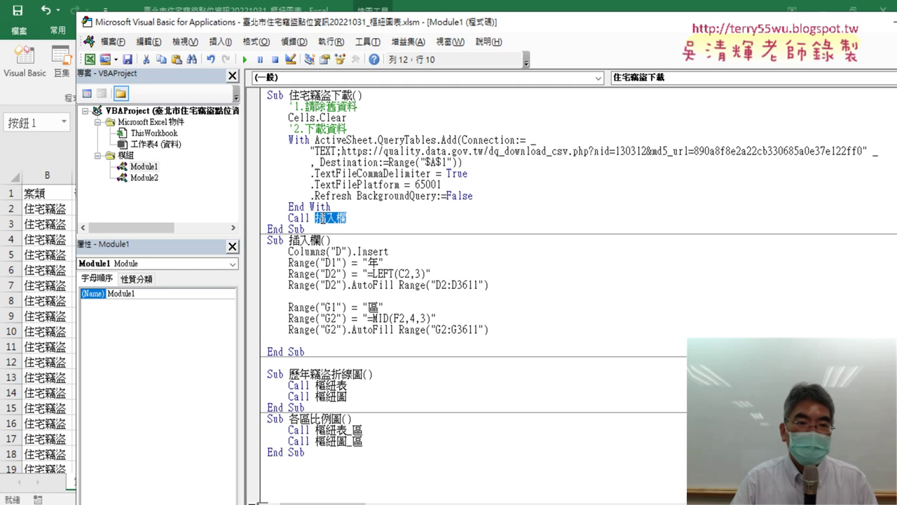
Step: Reposition, maximize and restore the VBA editor window so the sheet shows beside it
left_click_drag(371, 24, 554, 33)
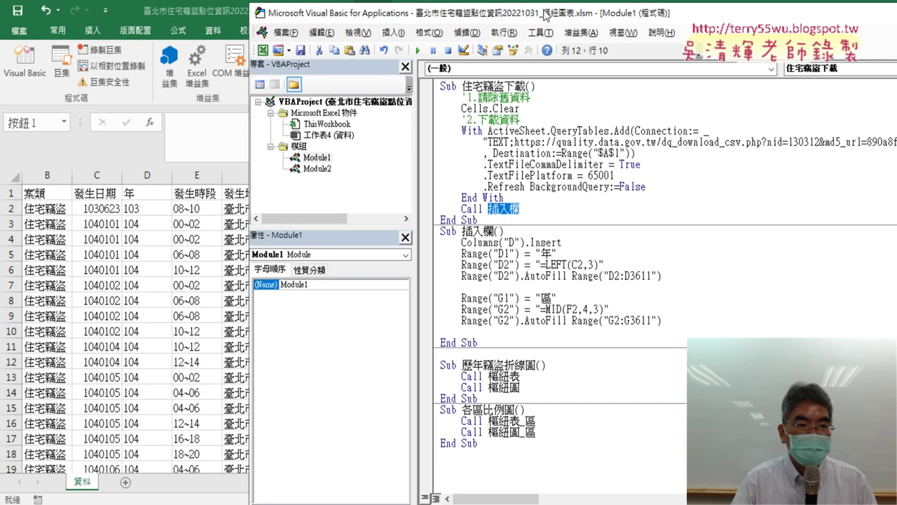
double_click(553, 33)
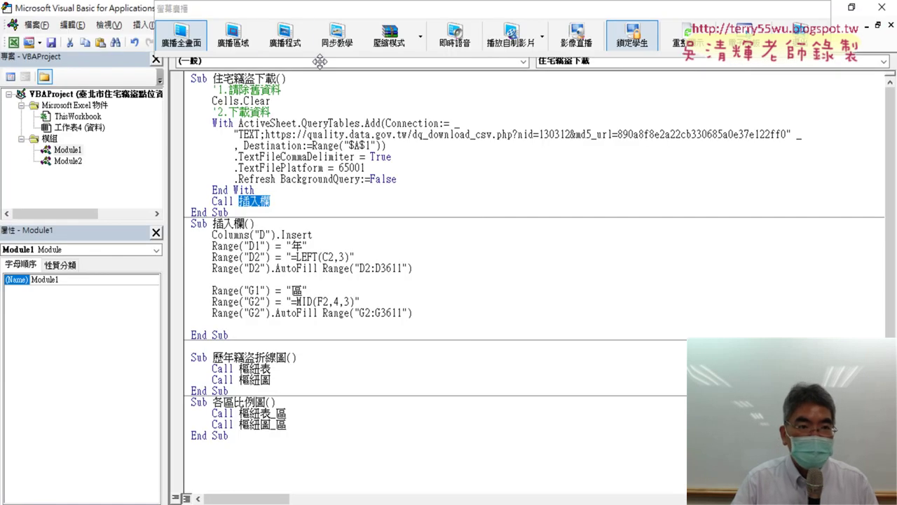
left_click_drag(105, 11, 353, 66)
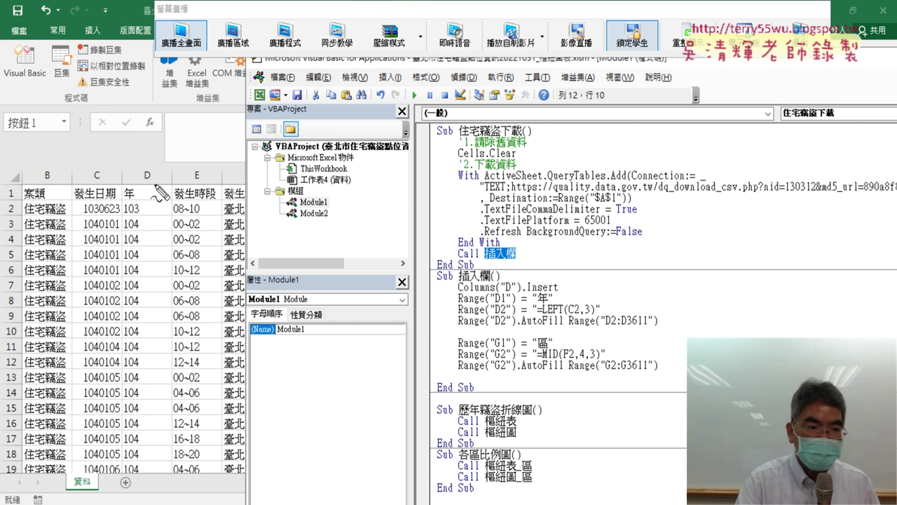
mouse_move(125, 202)
left_mouse_down()
mouse_move(141, 199)
mouse_move(146, 187)
left_mouse_up()
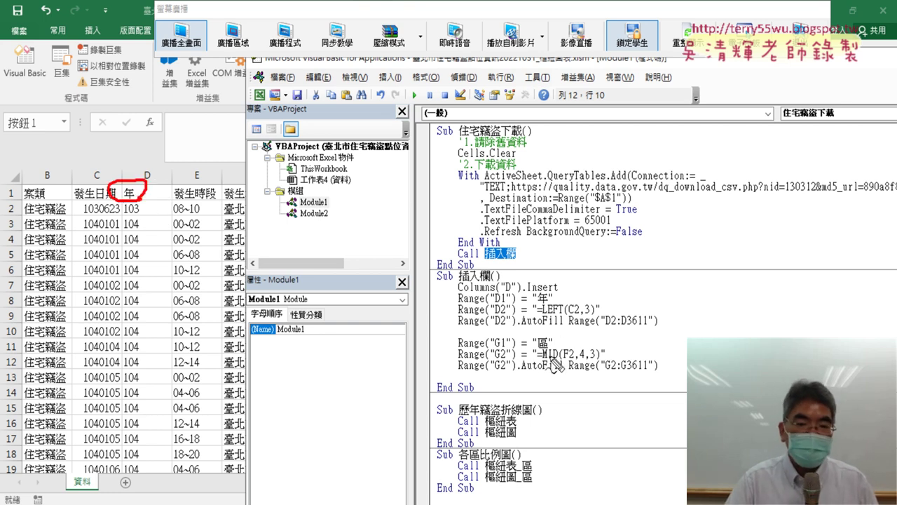
left_click_drag(537, 343, 555, 348)
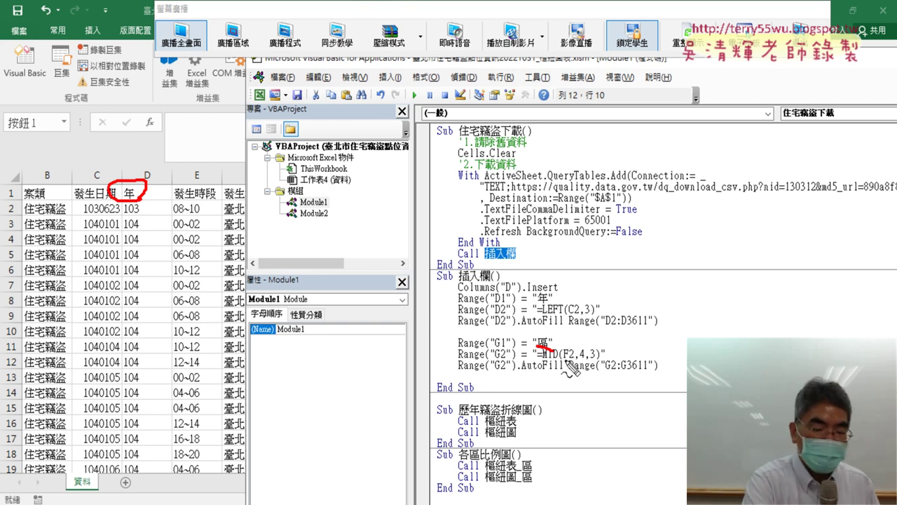
key("Escape")
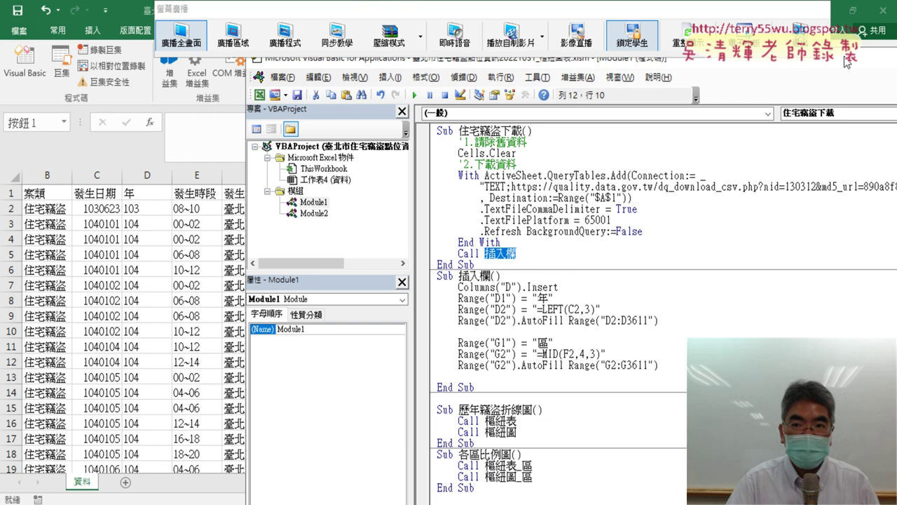
Step: Narrow the editor beside the sheet's buttons and add a breakpoint on Call 插入欄
left_click_drag(845, 61, 539, 69)
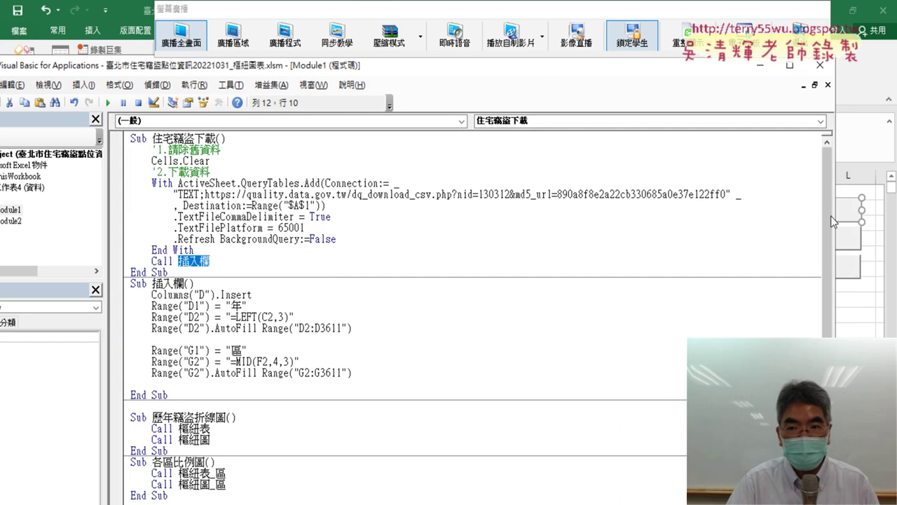
left_click_drag(830, 216, 496, 199)
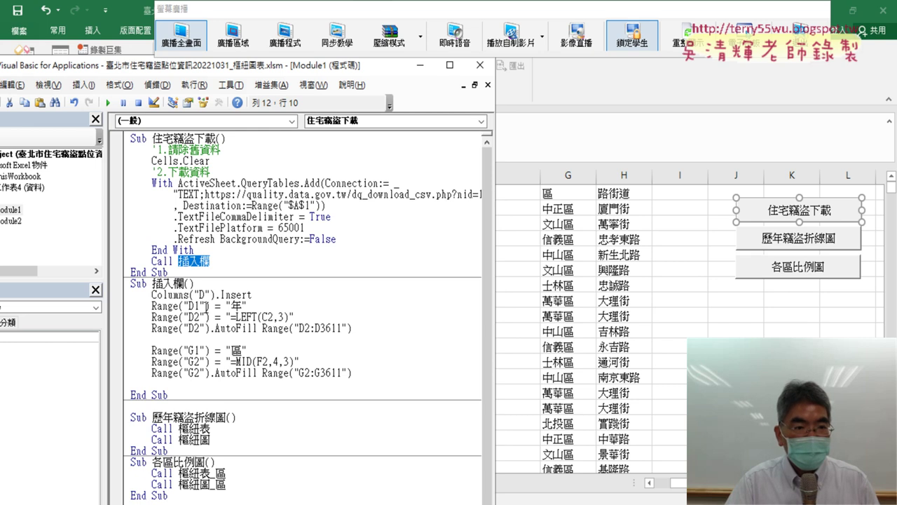
left_click(119, 262)
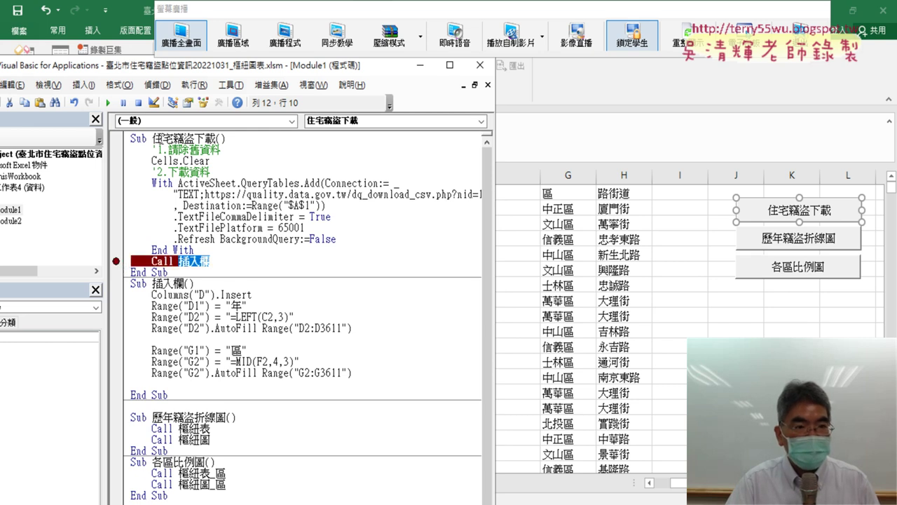
Step: Run the download macro to the breakpoint and move the editor to reveal the sheet
left_click(109, 103)
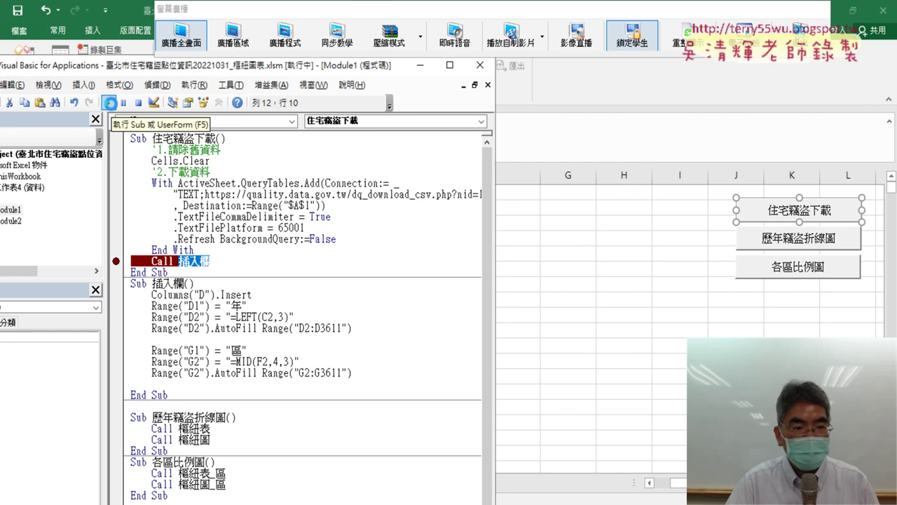
left_click_drag(140, 70, 512, 104)
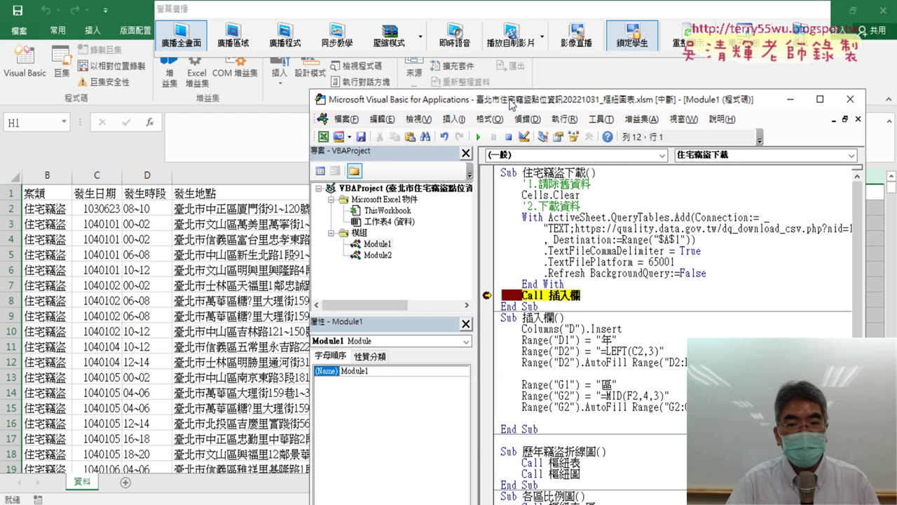
left_click_drag(512, 104, 193, 63)
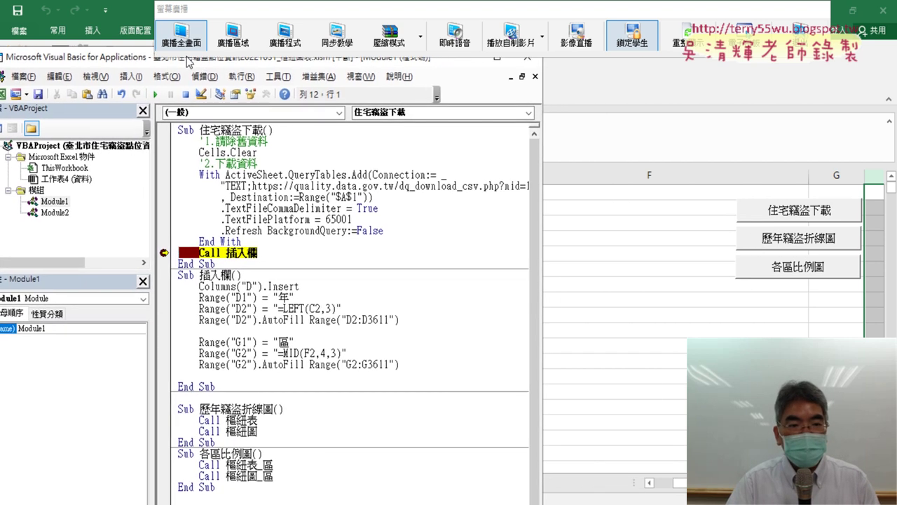
left_click_drag(187, 62, 468, 90)
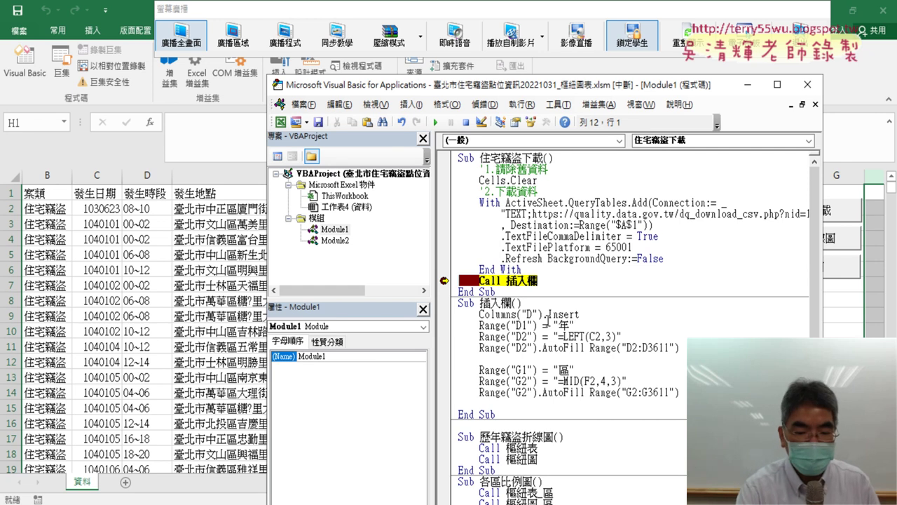
Step: Step into 插入欄 with F8 to insert the 年 year column D
key("F8")
key("F8")
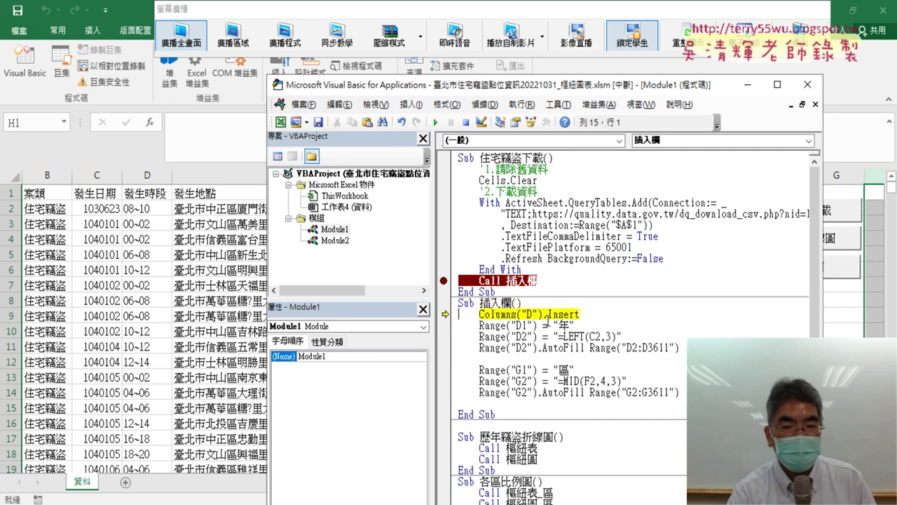
key("F8")
key("F8")
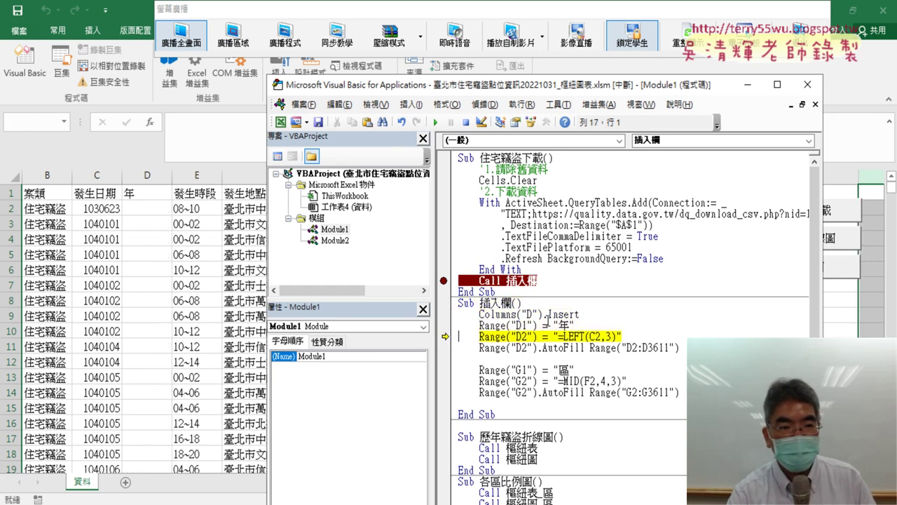
key("F8")
key("F8")
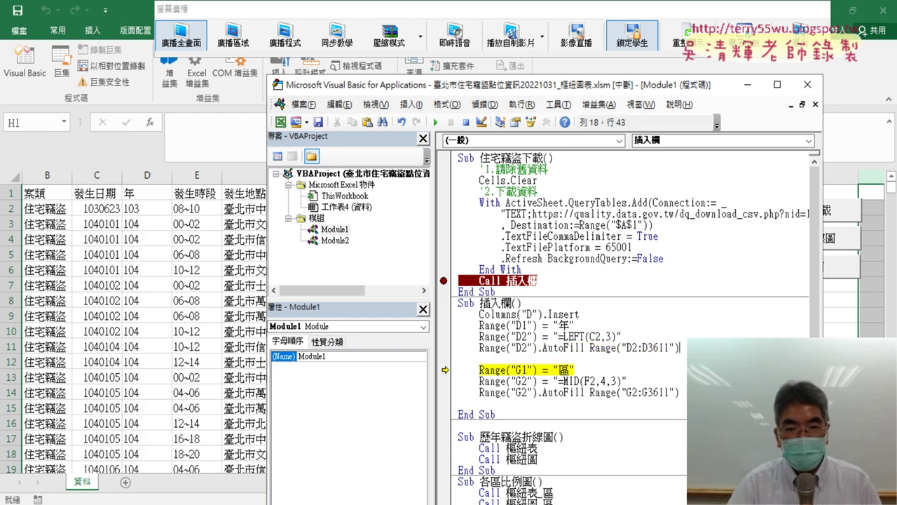
left_click_drag(680, 347, 459, 325)
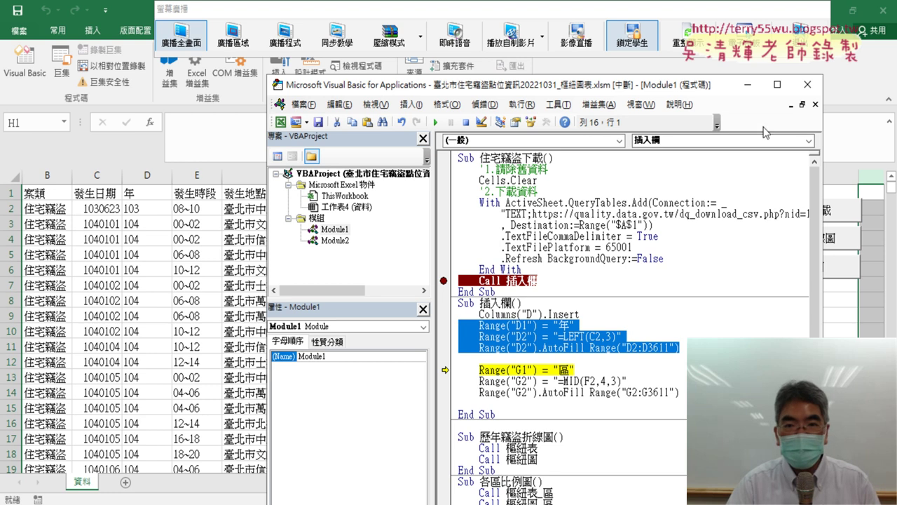
mouse_move(685, 88)
left_mouse_down()
mouse_move(328, 65)
mouse_move(280, 73)
mouse_move(397, 66)
left_mouse_up()
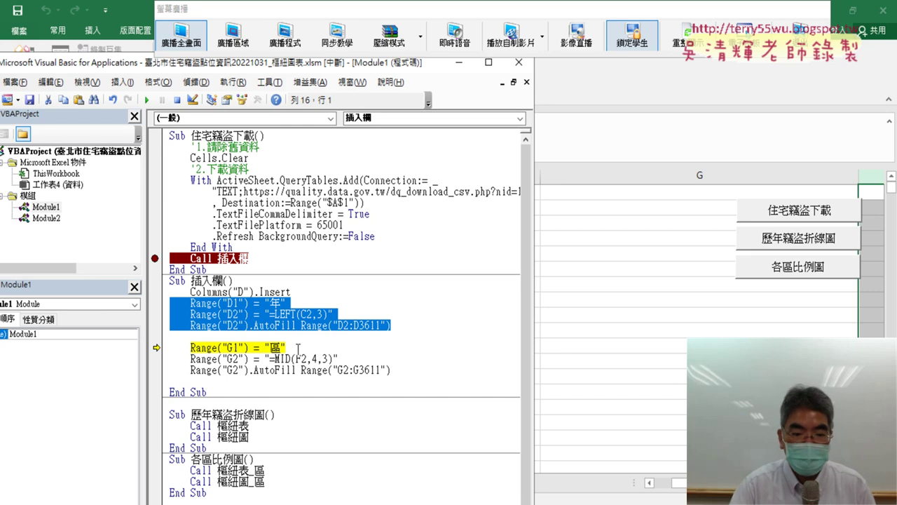
Step: Step through the 區 header, G2 district formula and AutoFill down column G
key("F8")
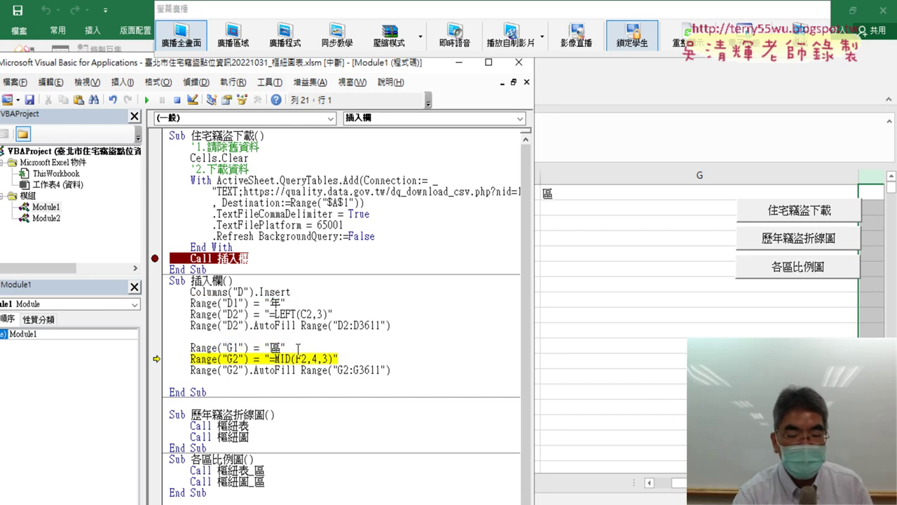
key("F8")
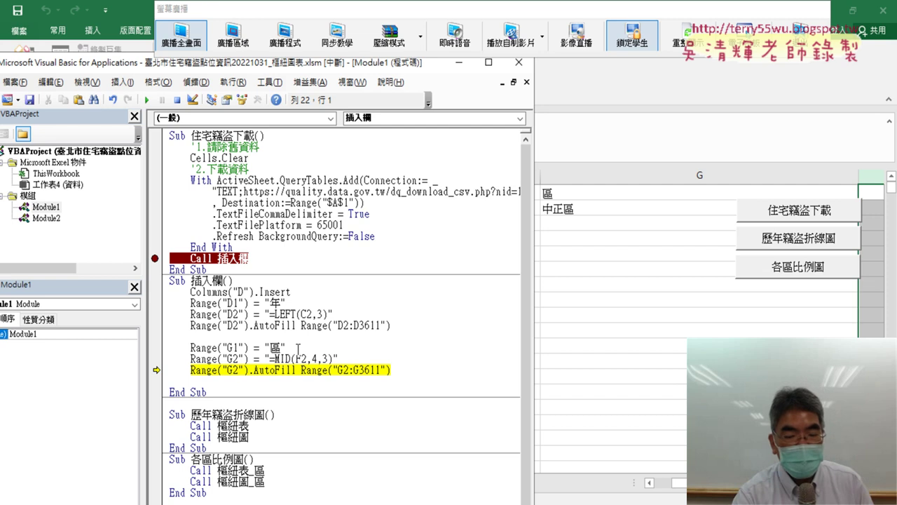
key("F8")
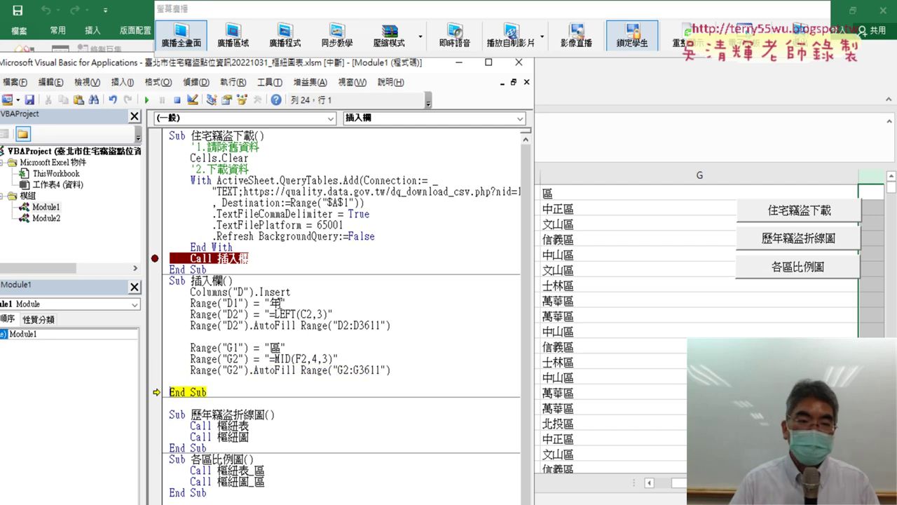
Step: Add two blank lines after the column G AutoFill line for new code
left_click(426, 373)
key("Return")
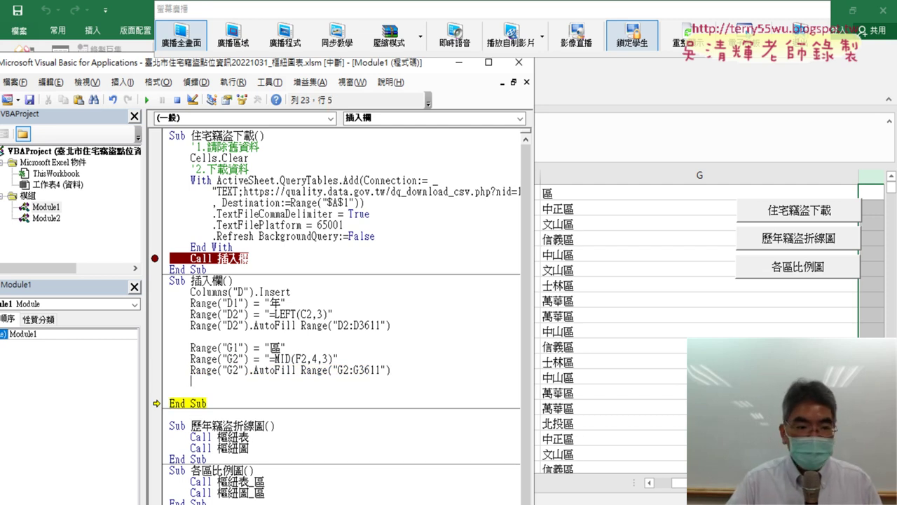
key("Return")
left_click(170, 391)
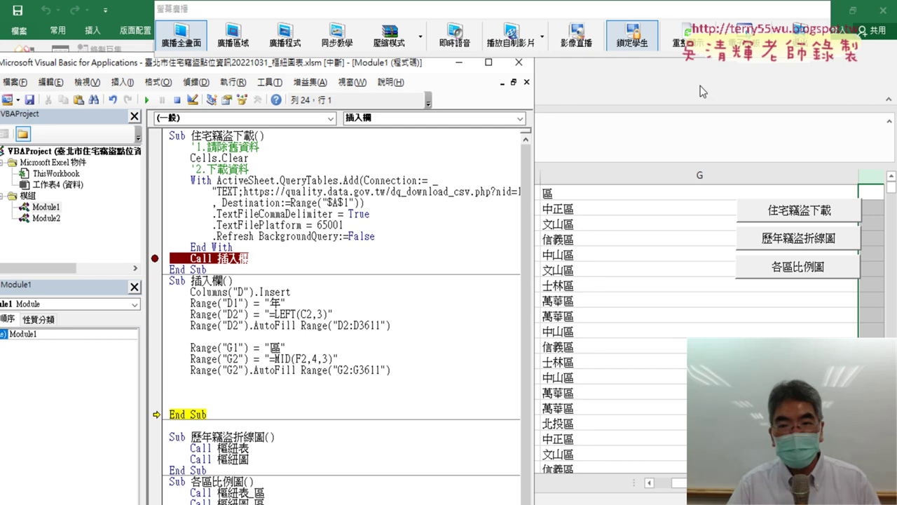
Step: Narrow column G to fit the district names and return to the Visual Basic editor
left_click(855, 178)
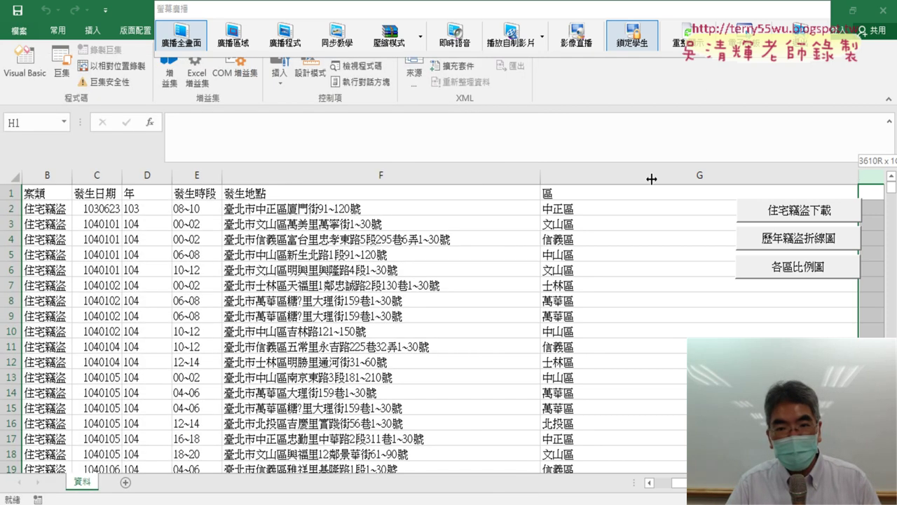
left_click_drag(589, 184, 589, 184)
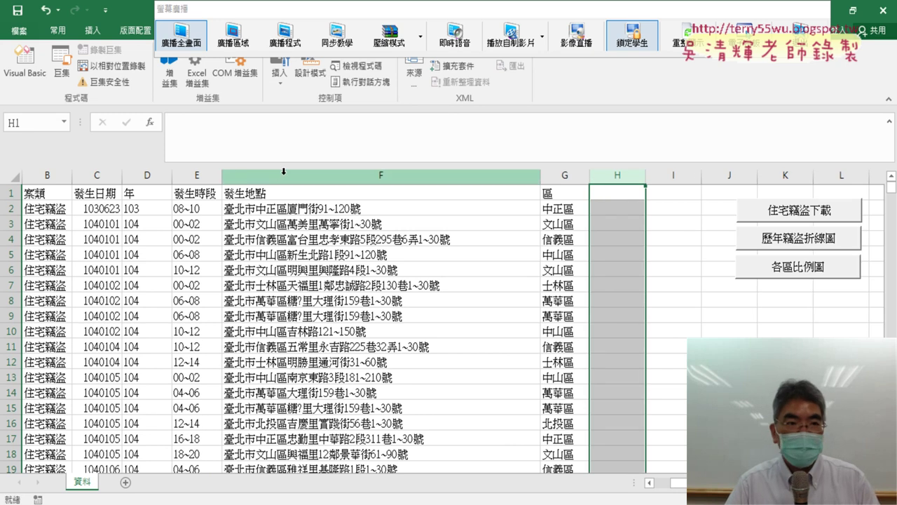
left_click(14, 65)
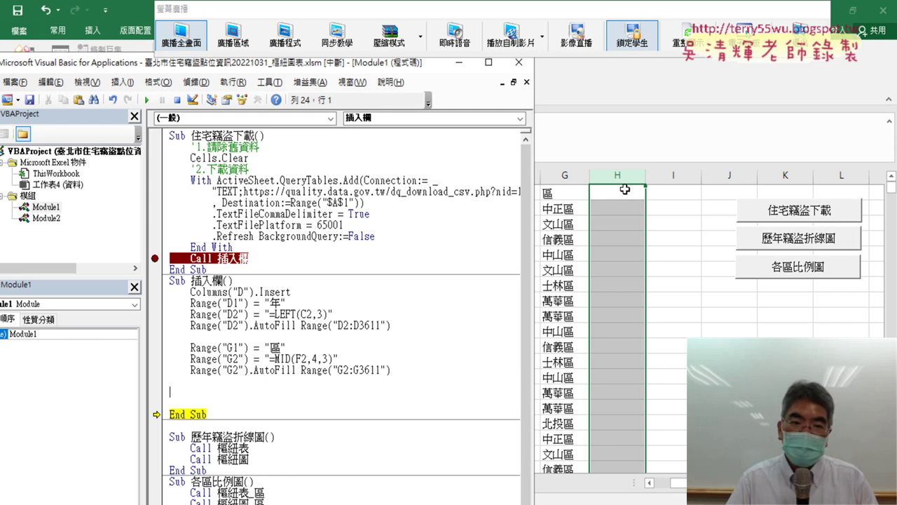
Step: Duplicate the three district-column code lines onto the blank line below
left_click_drag(391, 370, 170, 347)
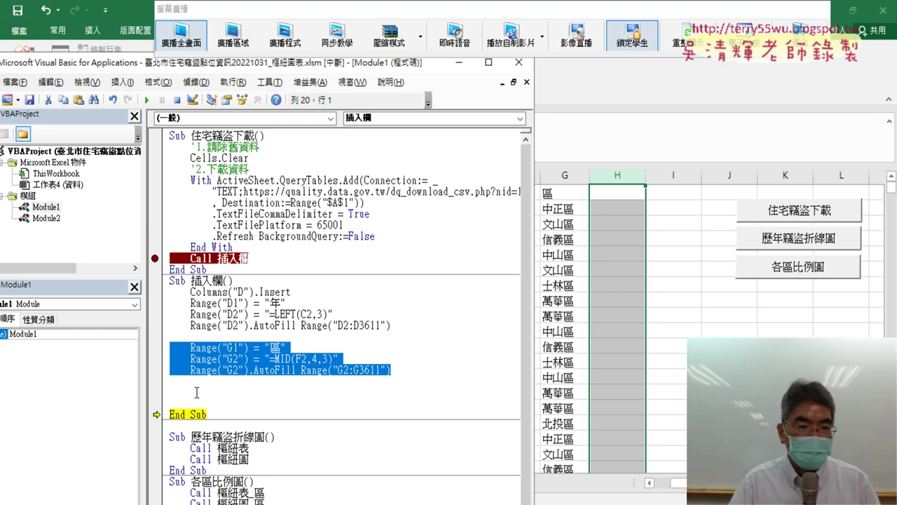
left_click(175, 392)
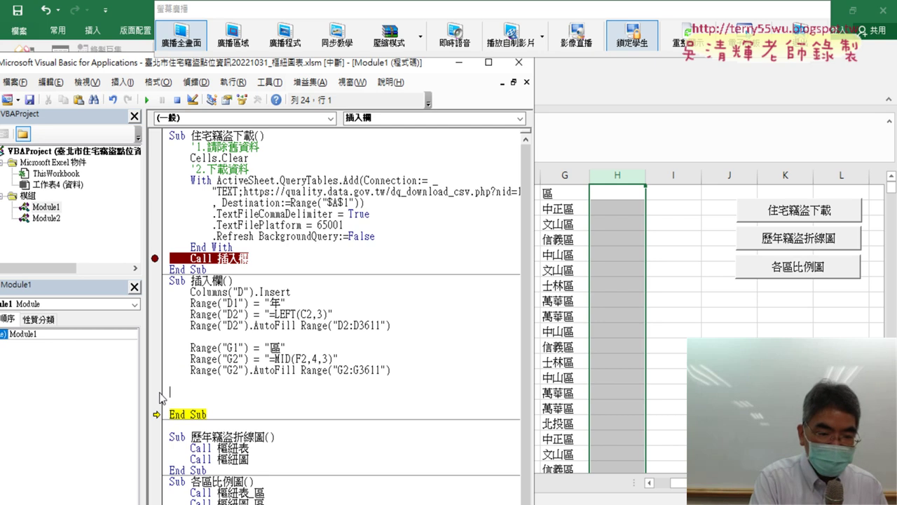
type("Range(\"G1\") = \"區\"     Range(\"G2\") = \"=MID(F2,4,3)\"     Range(\"G2\").AutoFill Range(\"G2:G3611\")")
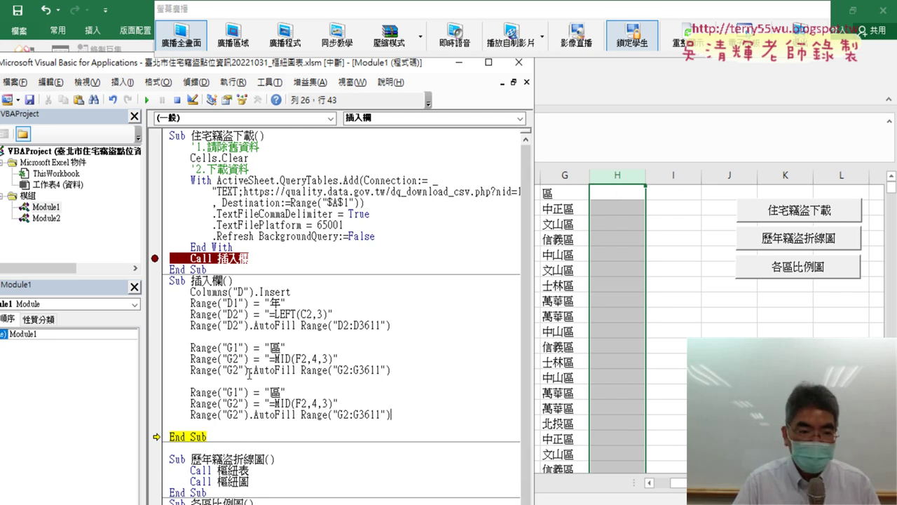
Step: Change the copied header line to Range("H1") = "路街道"
left_click_drag(232, 390, 228, 390)
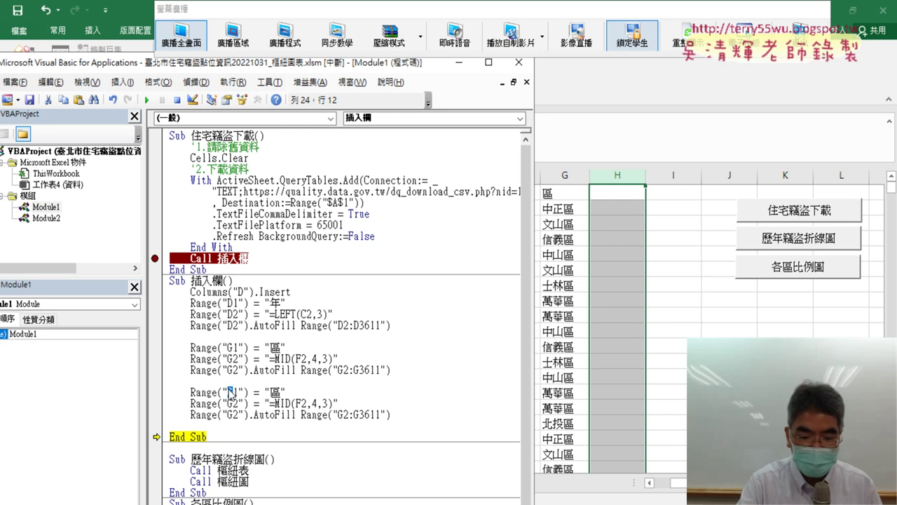
type("H")
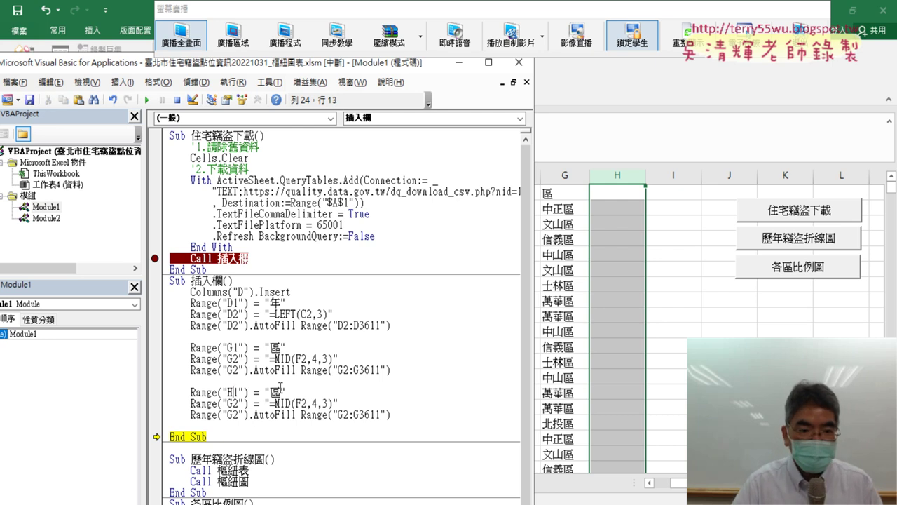
left_click_drag(280, 390, 270, 390)
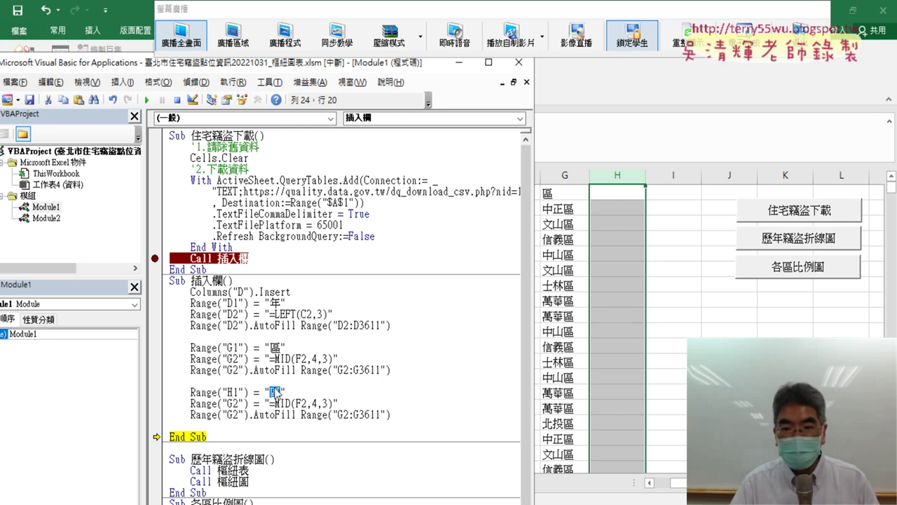
type("次")
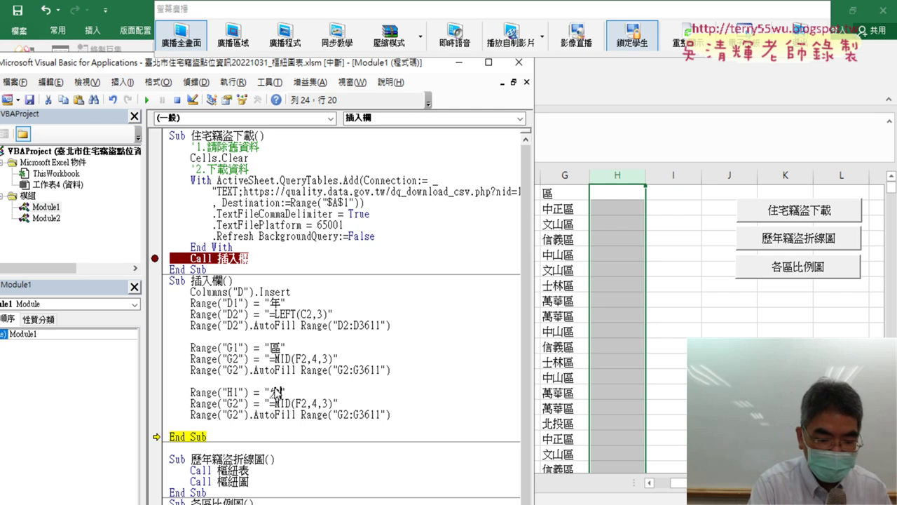
type("數ㄐ一")
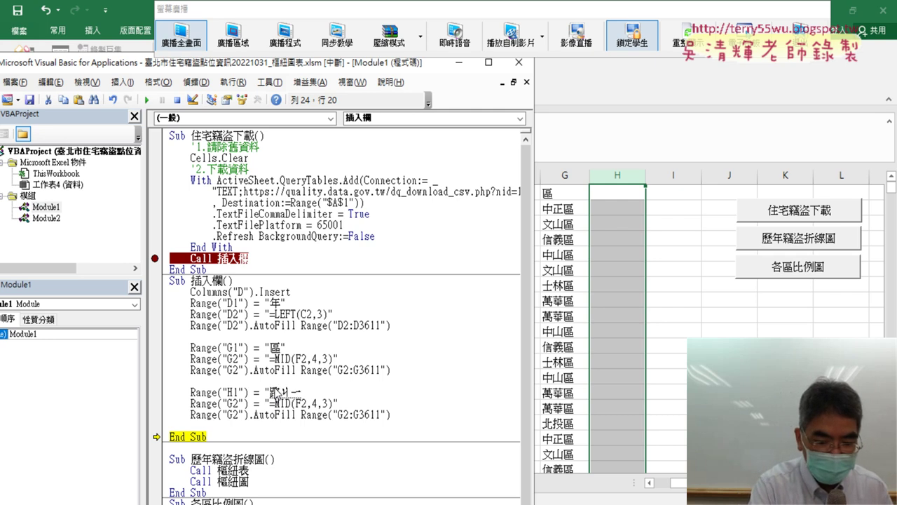
type("街道")
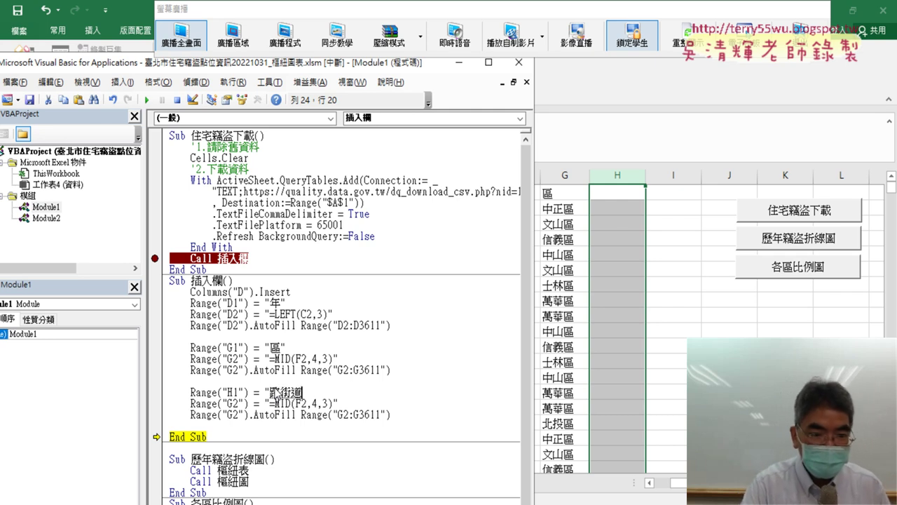
type("\"")
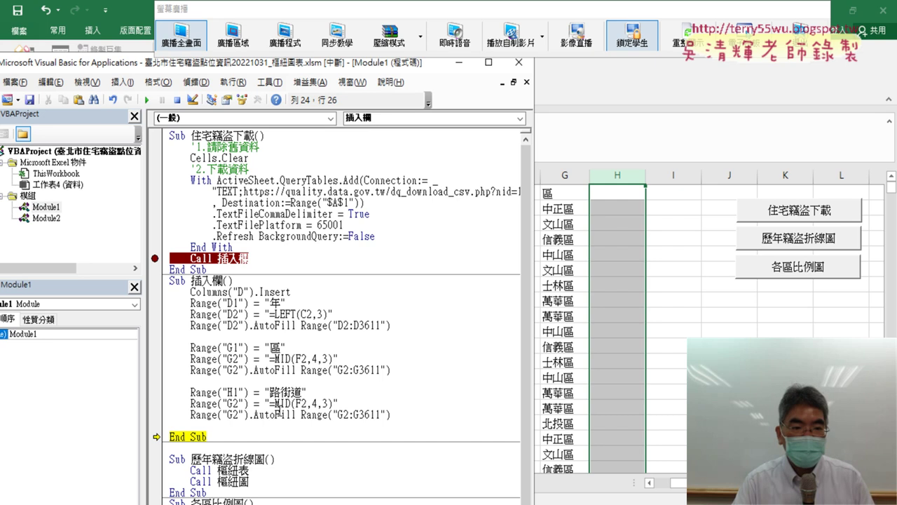
left_click_drag(270, 403, 336, 405)
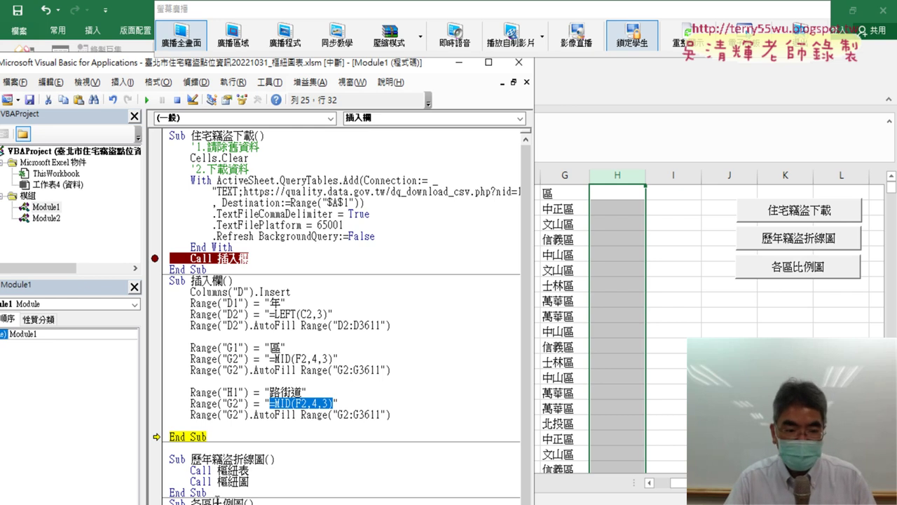
Step: Select the full =MID(F2,IFERROR(...)) road formula in the notes, then return to the VBA editor
left_click(203, 466)
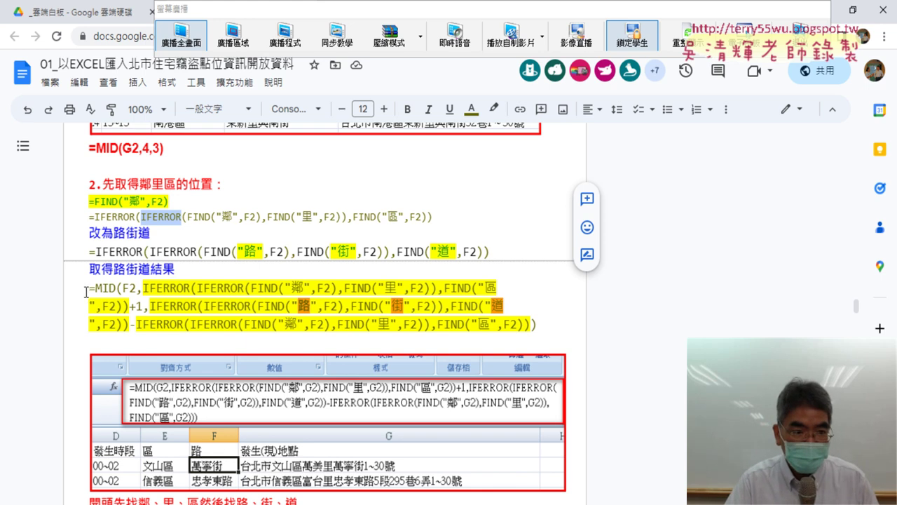
mouse_move(87, 292)
left_mouse_down()
mouse_move(539, 323)
mouse_move(540, 343)
left_mouse_up()
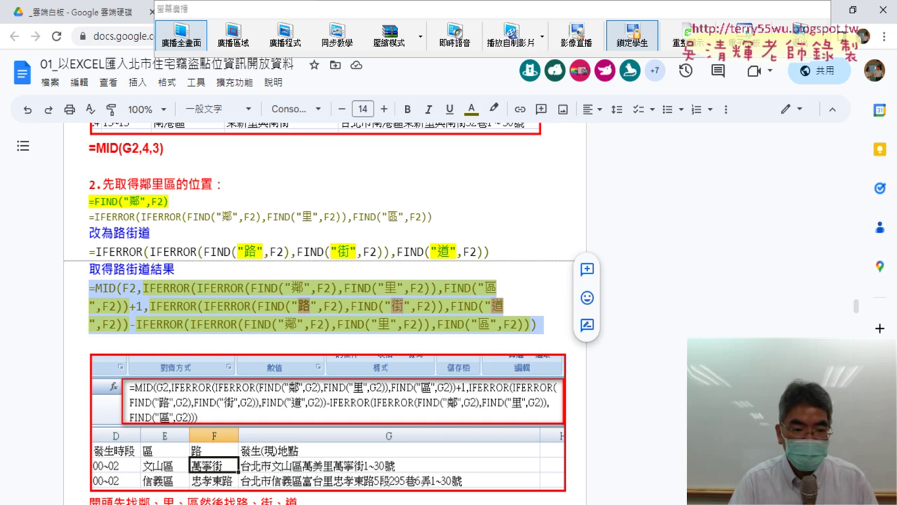
left_click(271, 456)
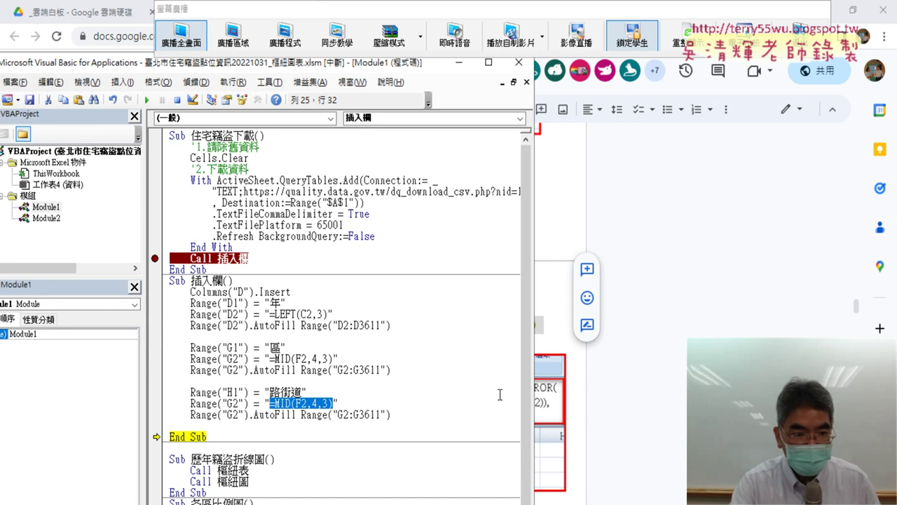
Step: Delete the old MID formula and point the H2 assignment and fill source at column H
key("Delete")
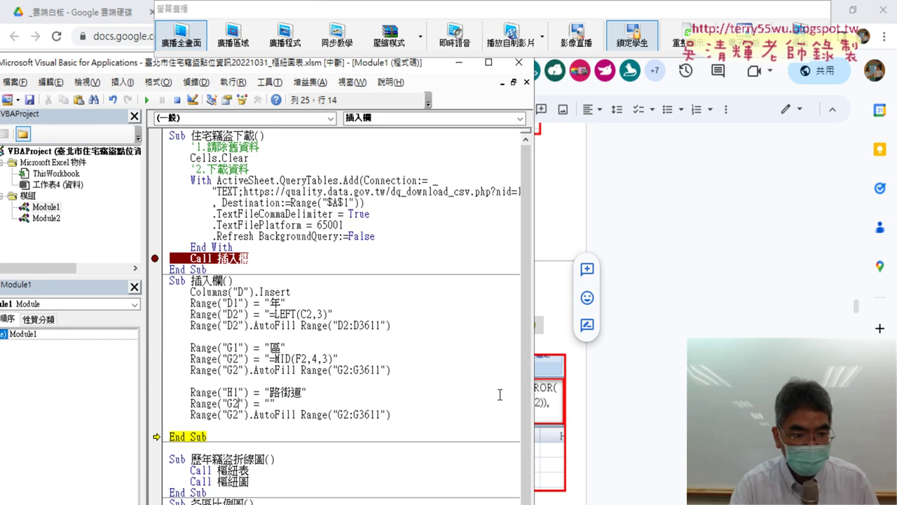
key("Delete")
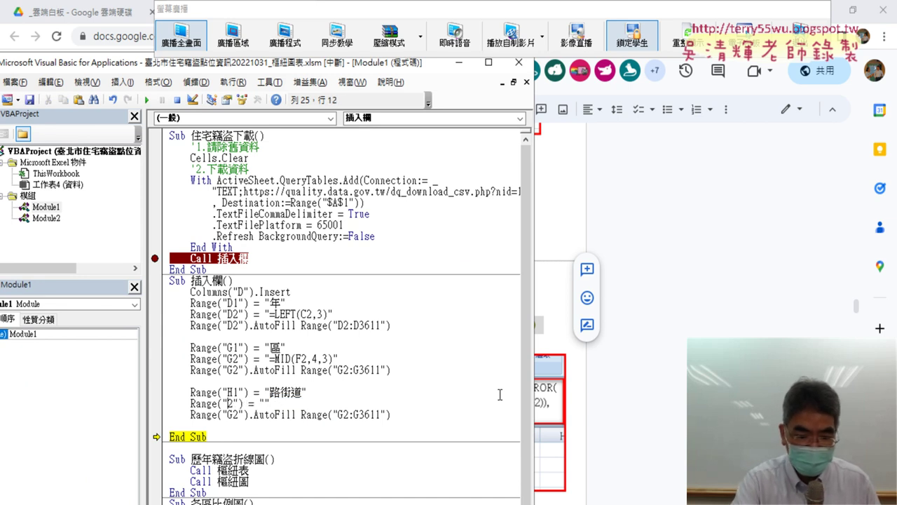
type("H")
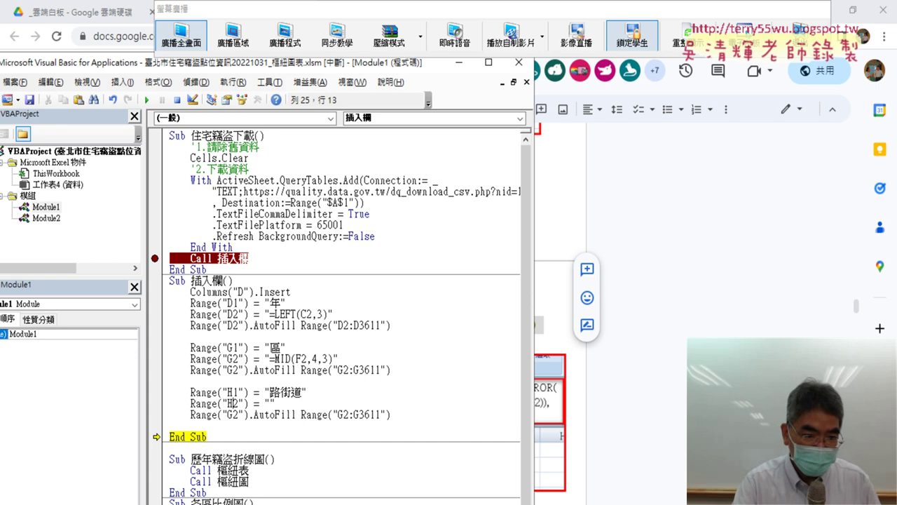
key("Delete")
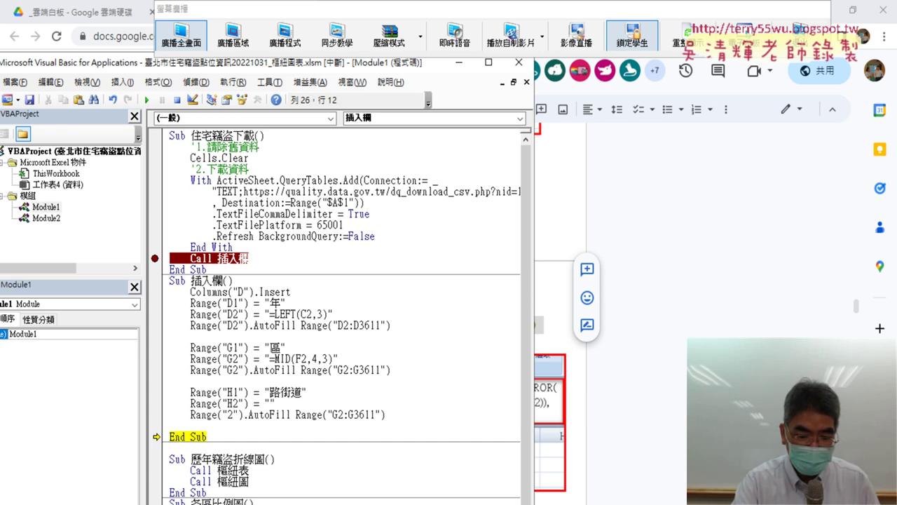
type("H")
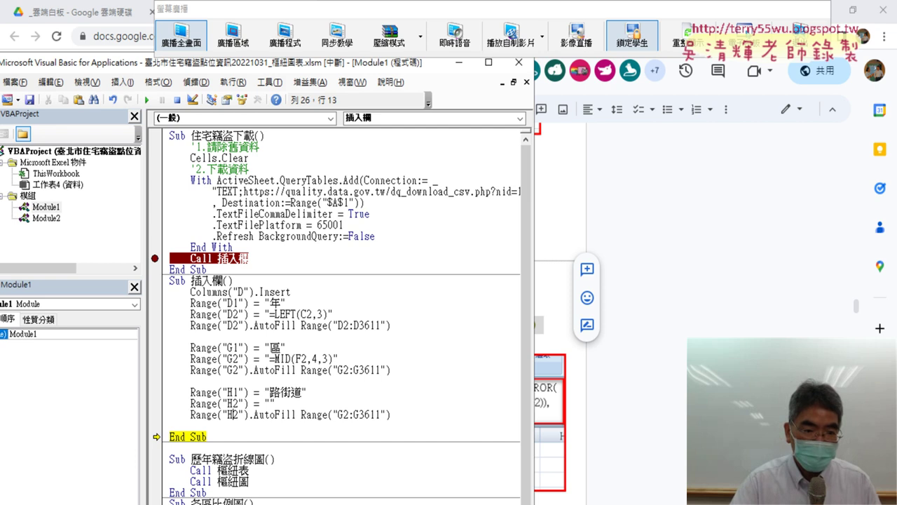
Step: Change the AutoFill range to H2:H3611 and place the cursor inside the empty H2 quotes
left_click_drag(343, 414, 338, 415)
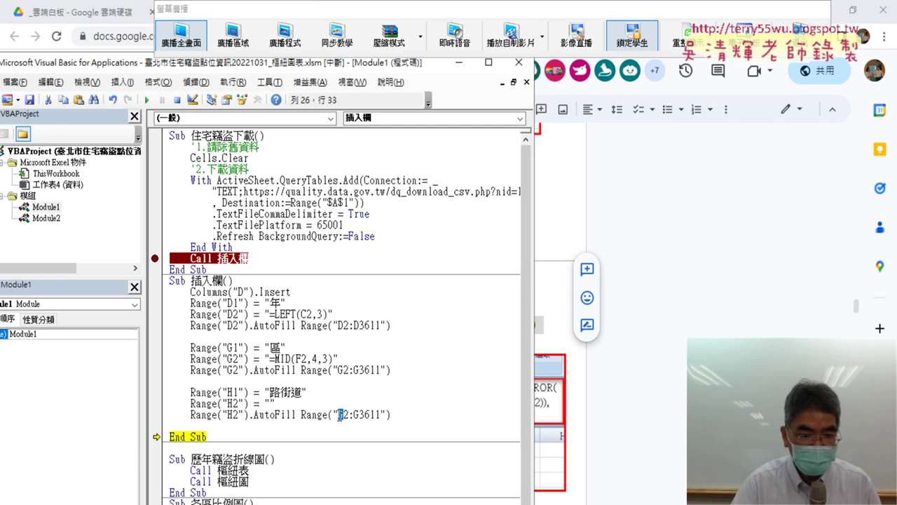
type("H")
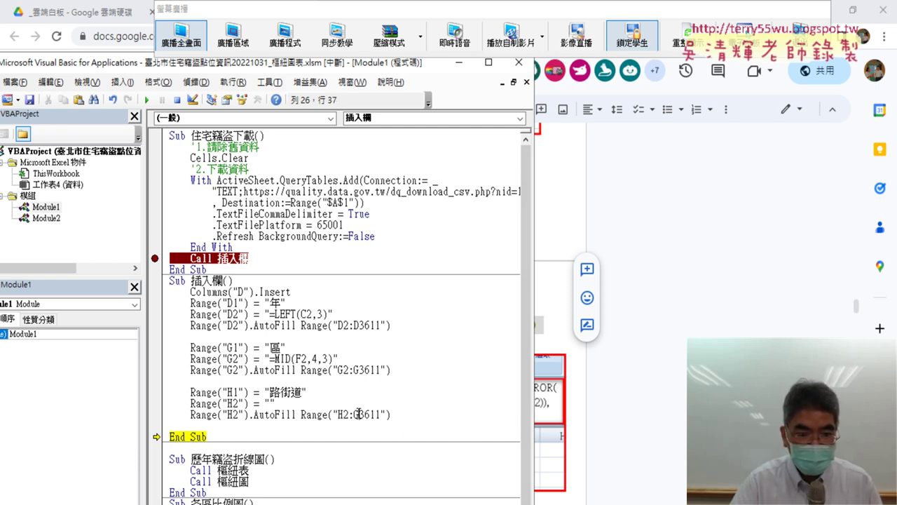
left_click_drag(360, 414, 354, 414)
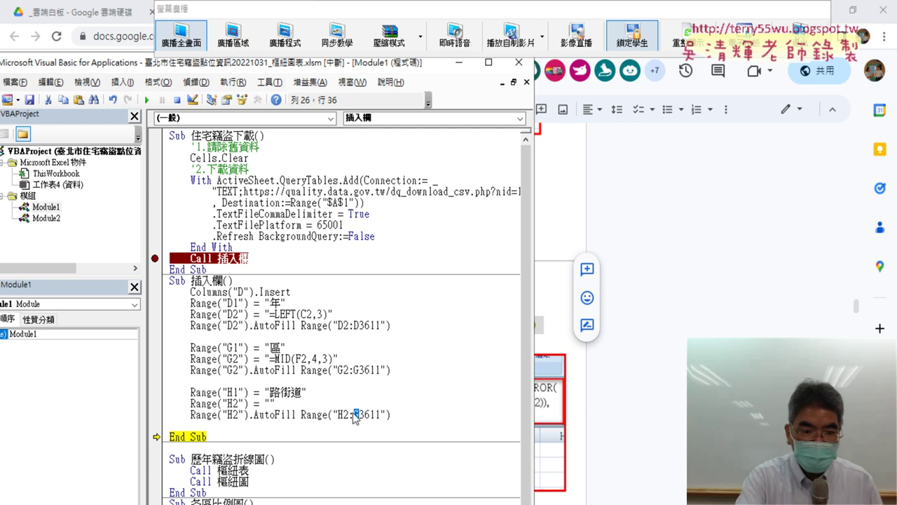
type("H")
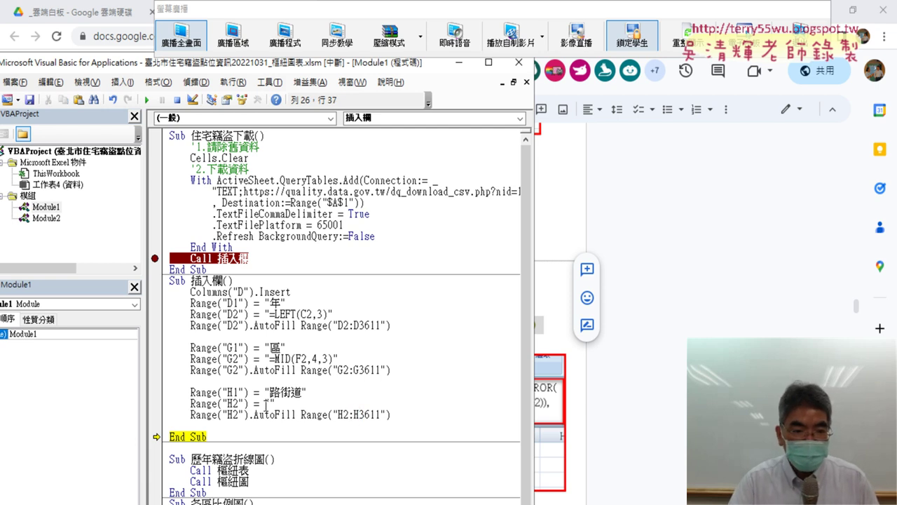
left_click(268, 404)
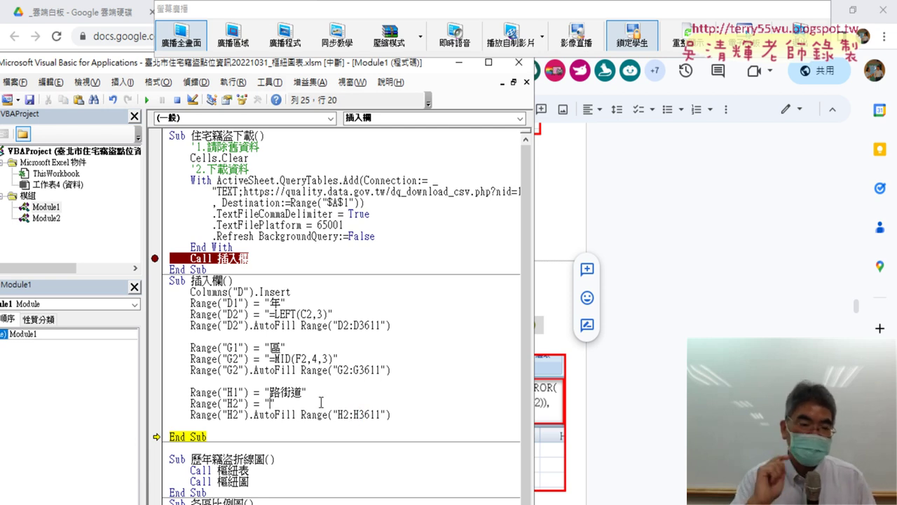
Step: Paste the road formula into H2's quotes on one line and dismiss the end-of-statement compile error
key("ctrl+v")
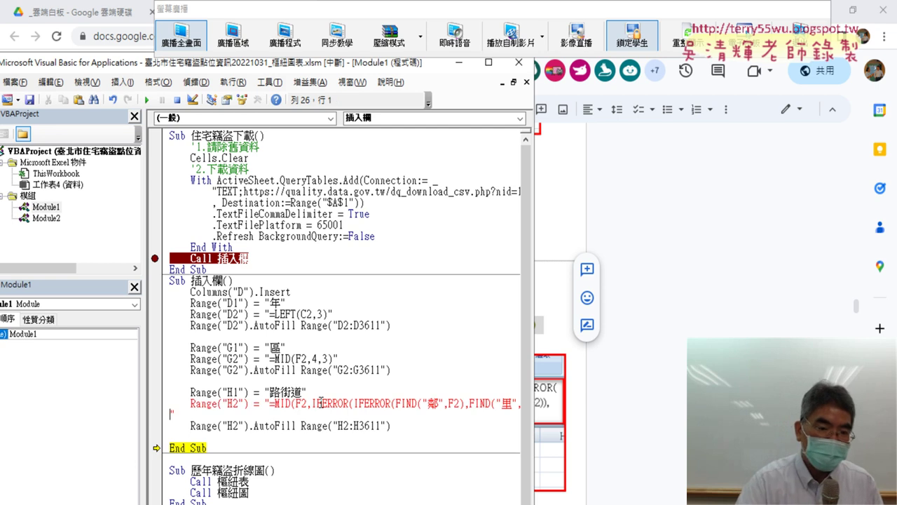
key("BackSpace")
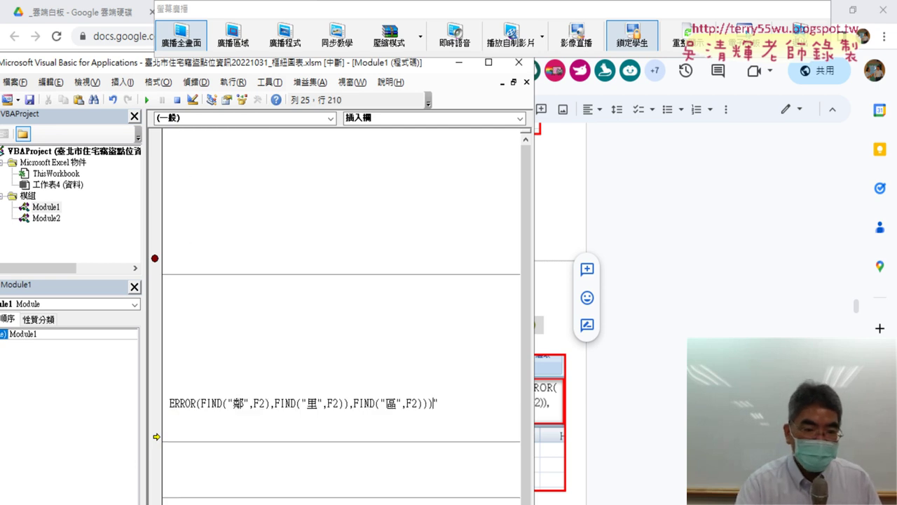
left_click(327, 376)
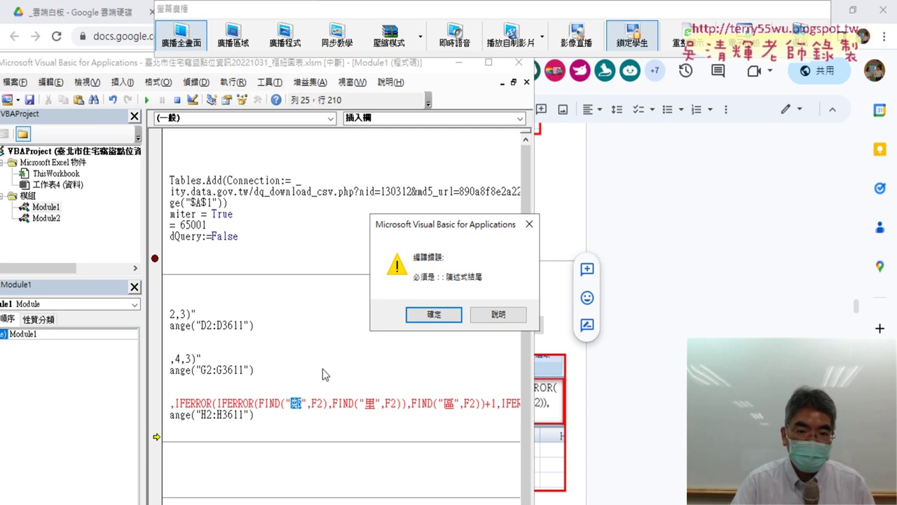
left_click(431, 315)
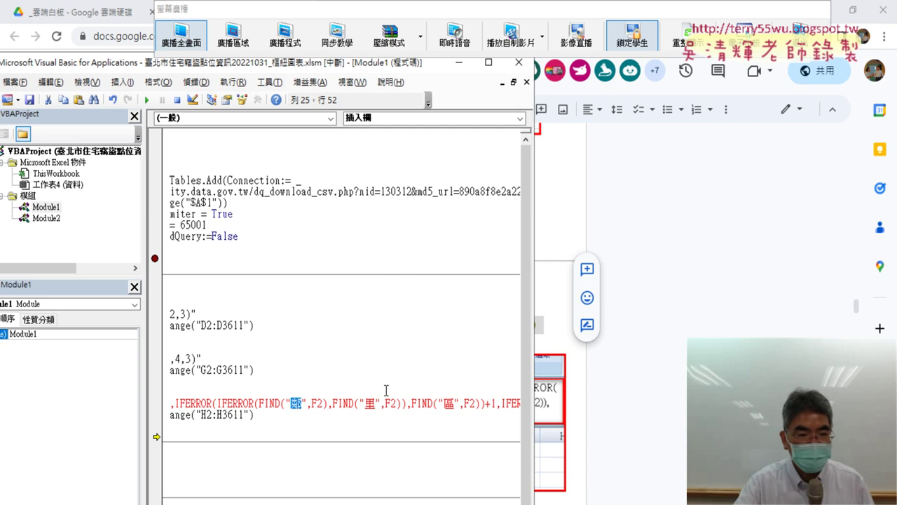
left_click_drag(424, 63, 519, 67)
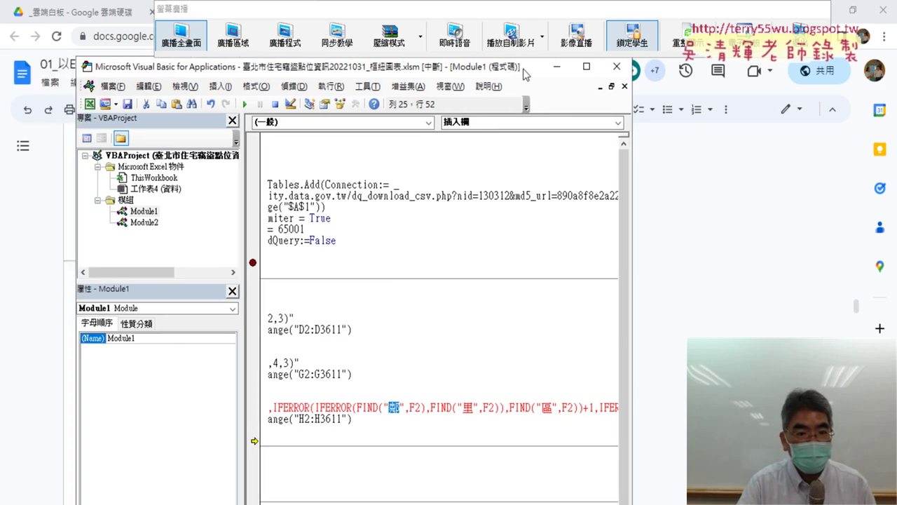
Step: Reposition the code window and select the quote inside the H2 formula's first FIND
mouse_move(387, 59)
left_mouse_down()
mouse_move(388, 121)
mouse_move(403, 77)
mouse_move(376, 105)
mouse_move(393, 63)
left_mouse_up()
left_click_drag(334, 440, 321, 440)
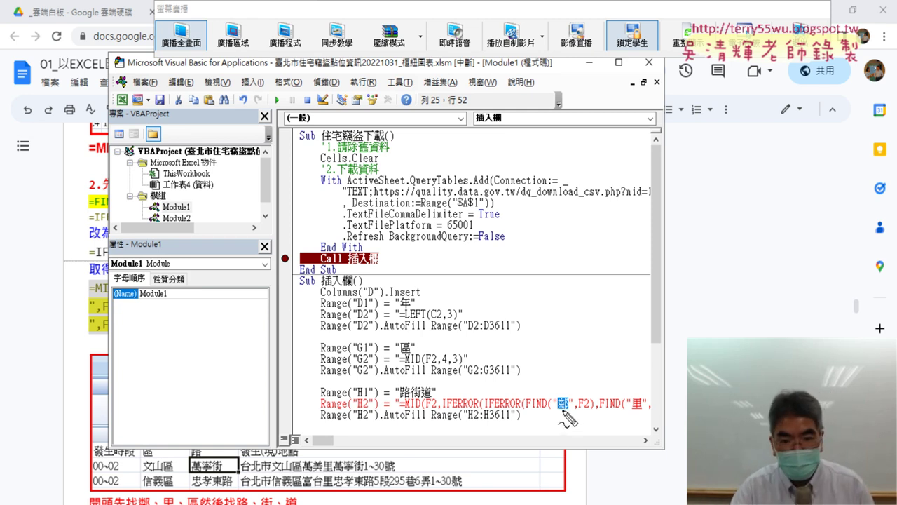
left_click_drag(555, 399, 561, 404)
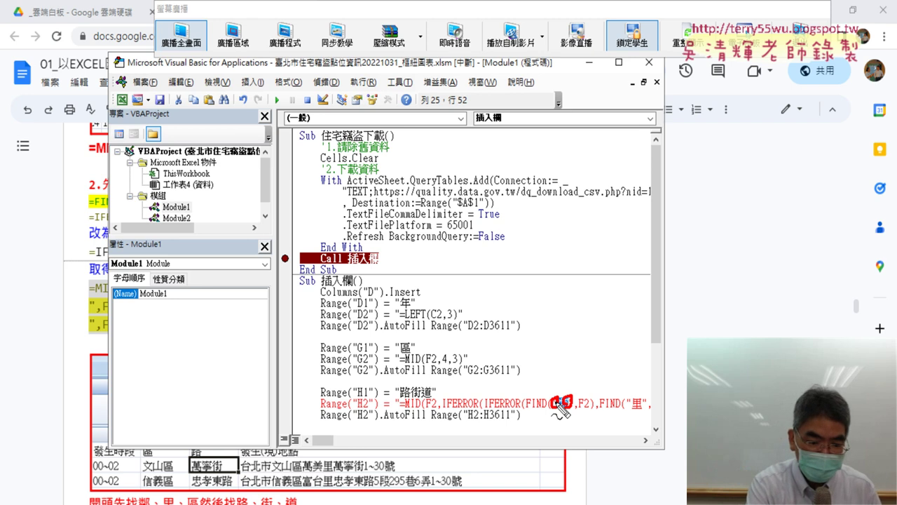
double_click(560, 405)
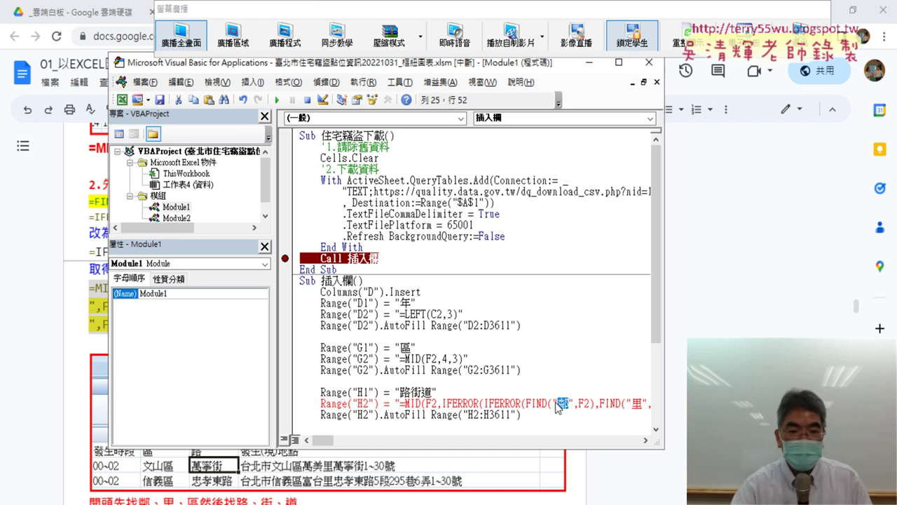
Step: Cut the entire formula from the H2 line, leaving empty quotes, and bring up the Start menu
left_click(401, 403)
key("shift+End")
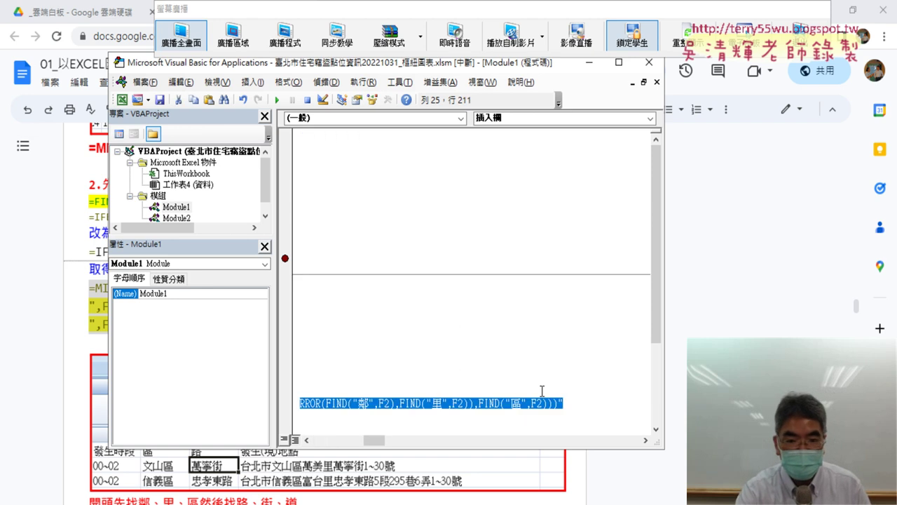
key("Delete")
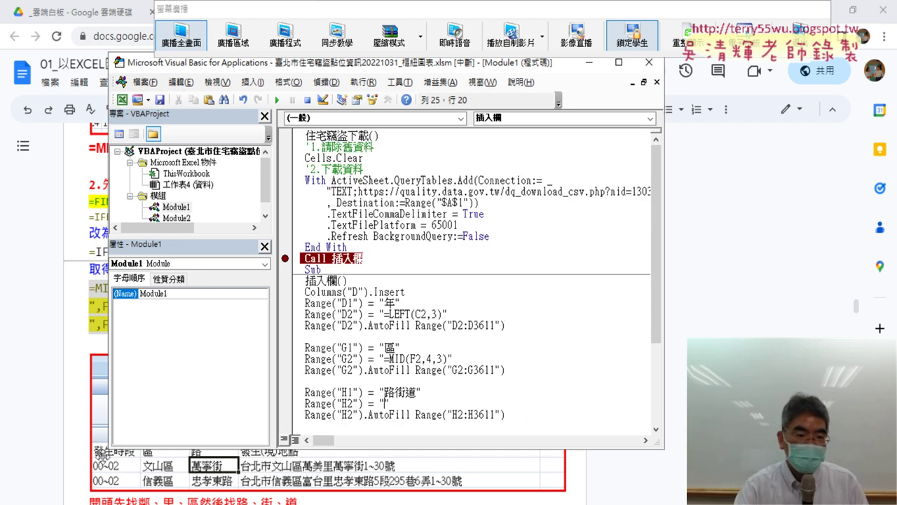
key("super")
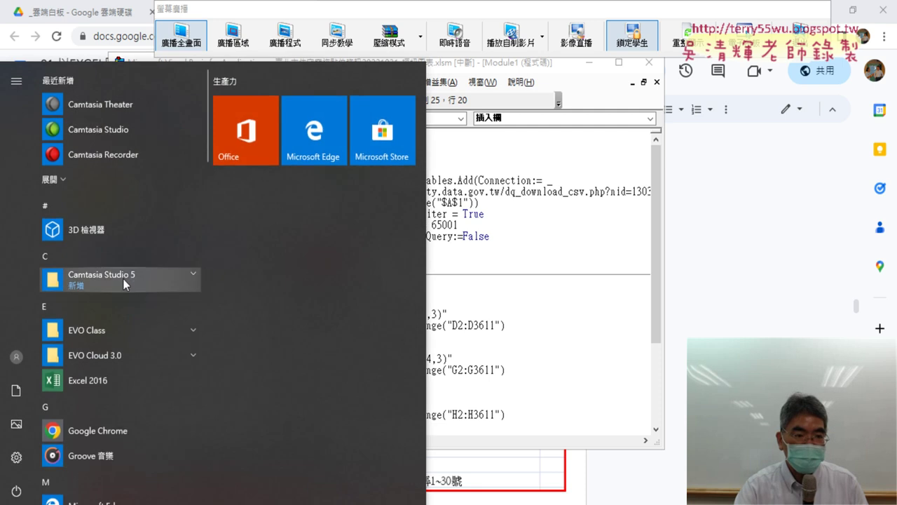
Step: Launch Notepad (記事本) from the Windows Accessories (附屬應用程式) folder
scroll(123, 281, "down", 3)
scroll(123, 281, "down", 4)
scroll(123, 280, "down", 3)
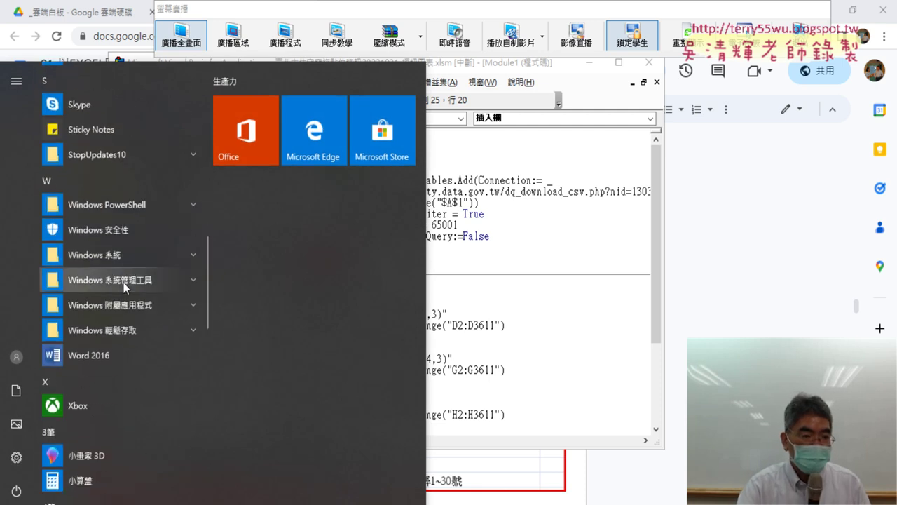
left_click(142, 311)
scroll(135, 371, "down", 3)
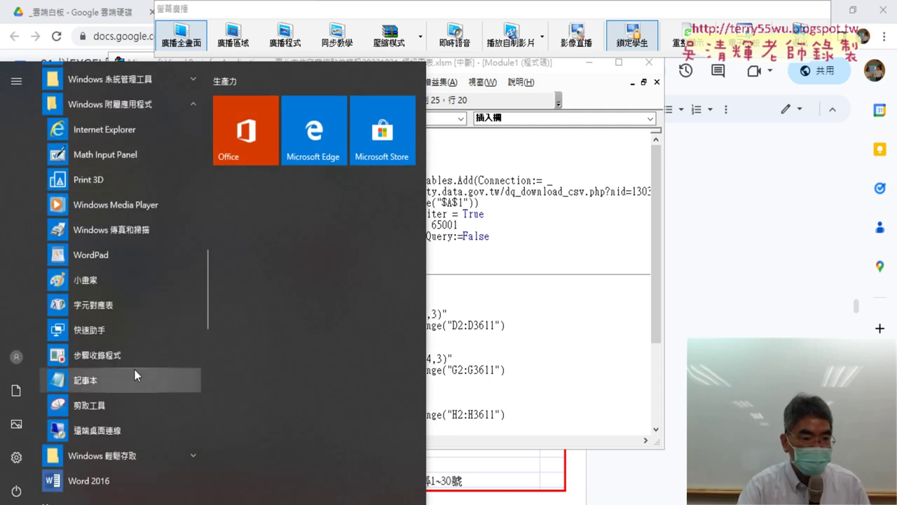
left_click(126, 378)
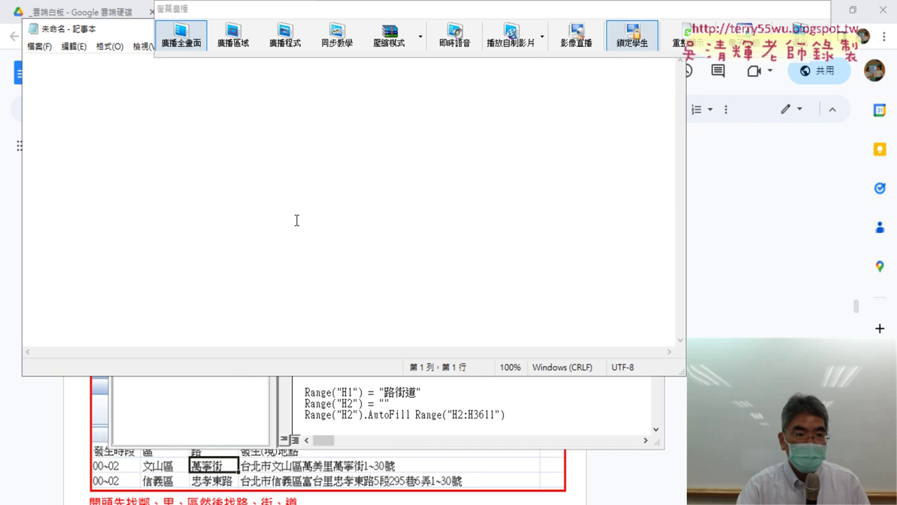
Step: Paste the cut road formula into the blank note and turn on word wrap (自動換行)
right_click(296, 220)
left_click(316, 282)
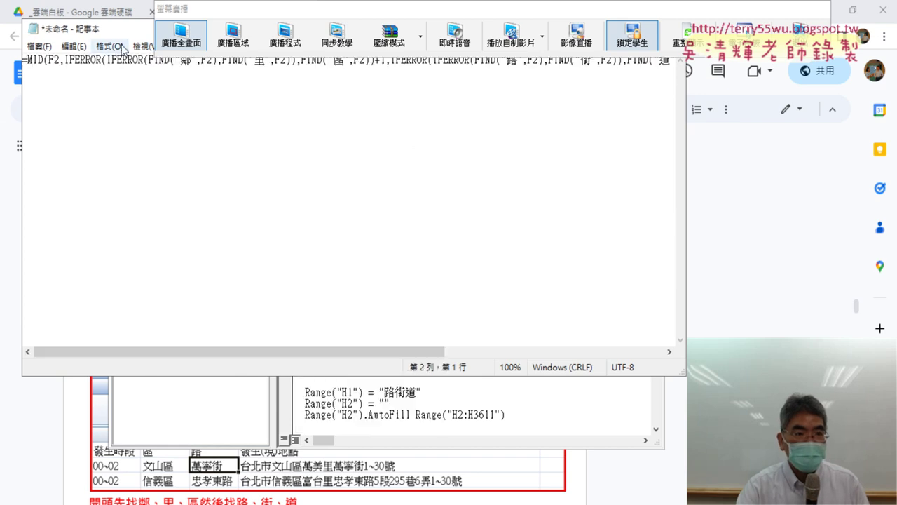
left_click_drag(123, 48, 259, 128)
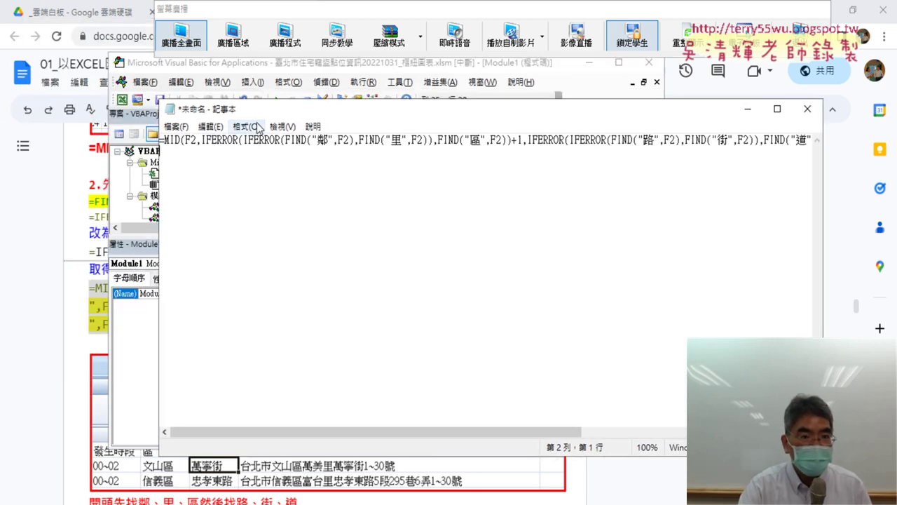
left_click(258, 128)
left_click(262, 143)
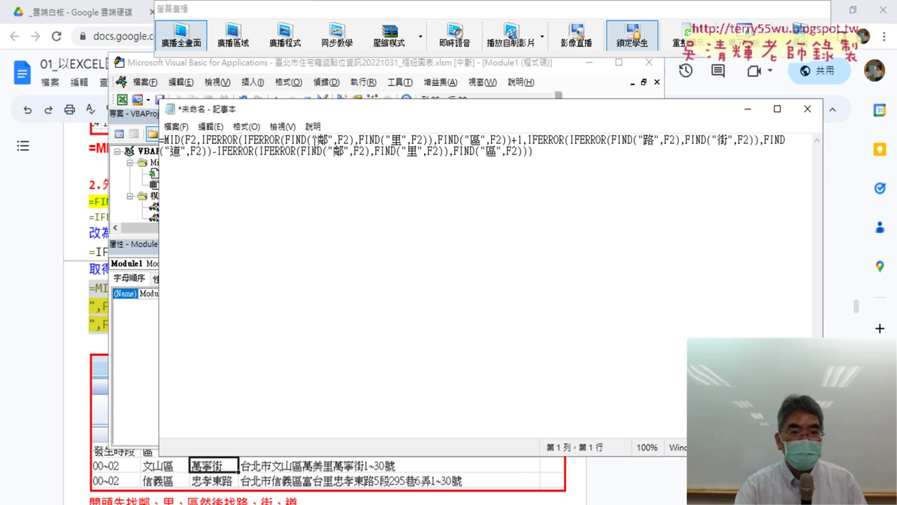
key("shift+Left")
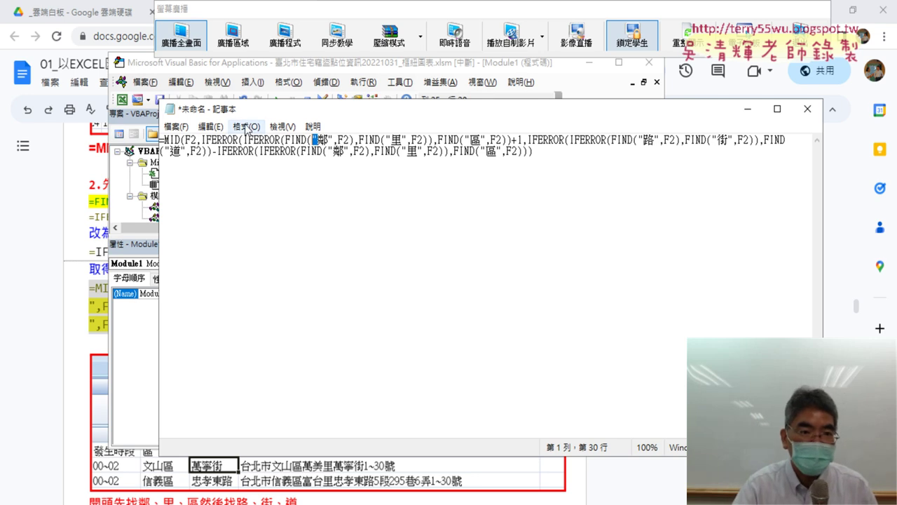
Step: Replace every " with "" throughout the formula using Replace All
left_click(210, 126)
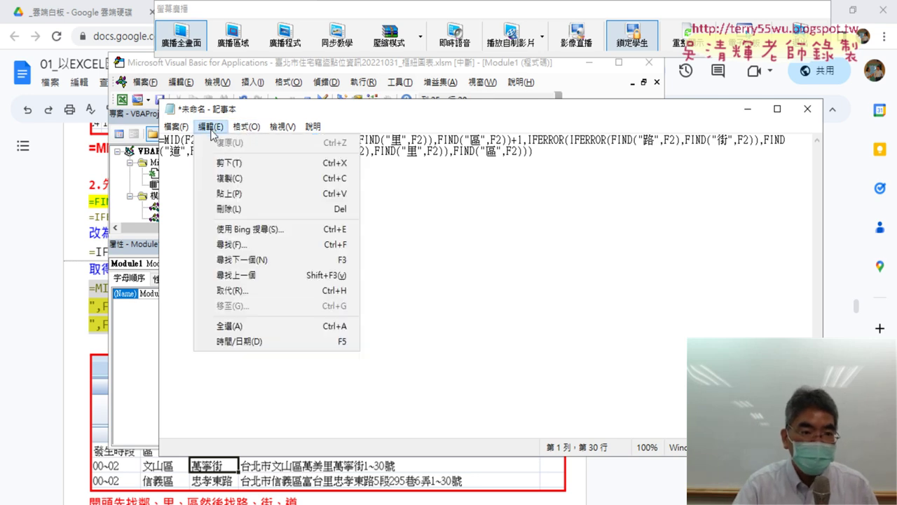
left_click(247, 295)
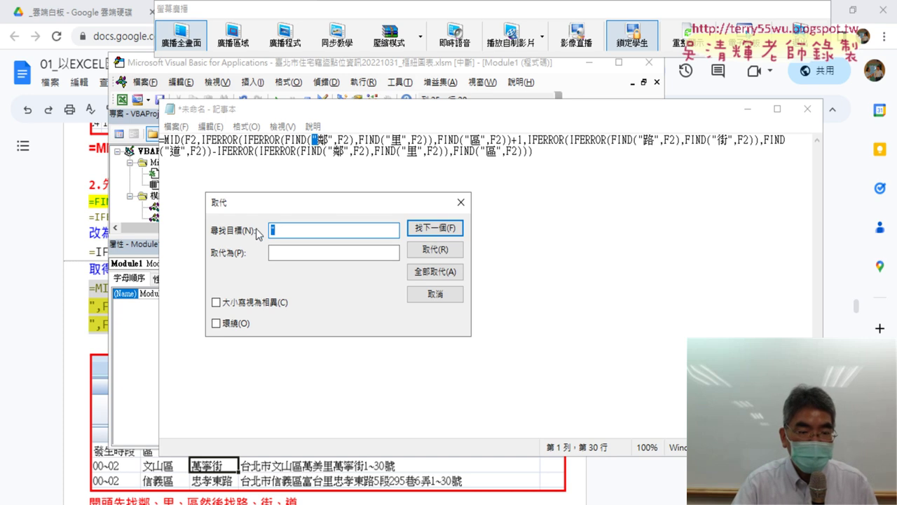
left_click(284, 250)
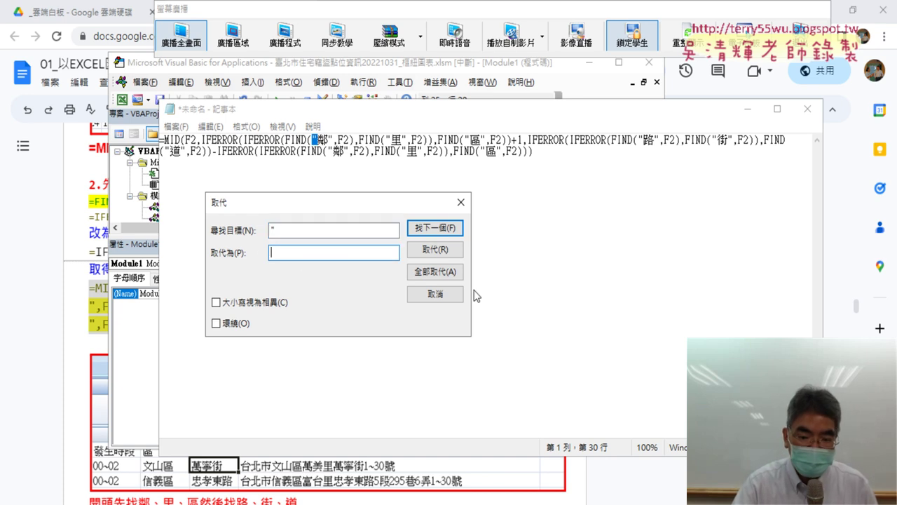
type("\"")
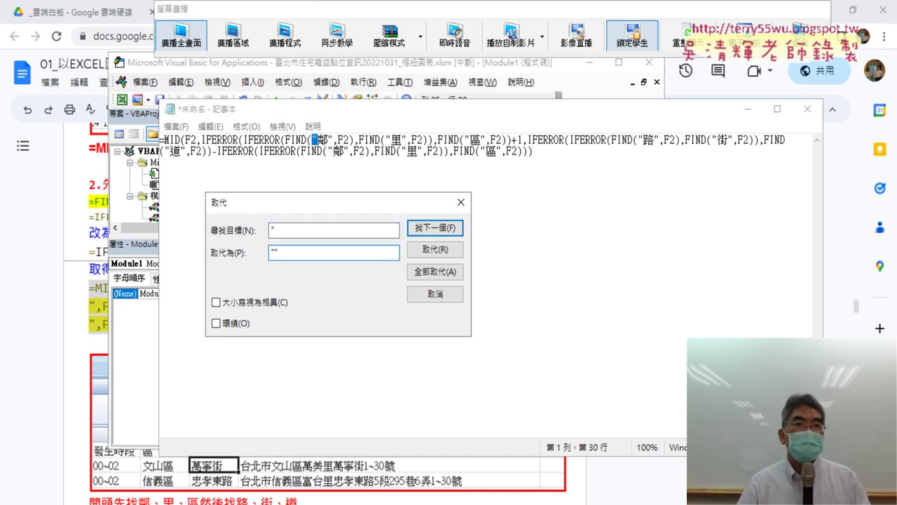
type("\"")
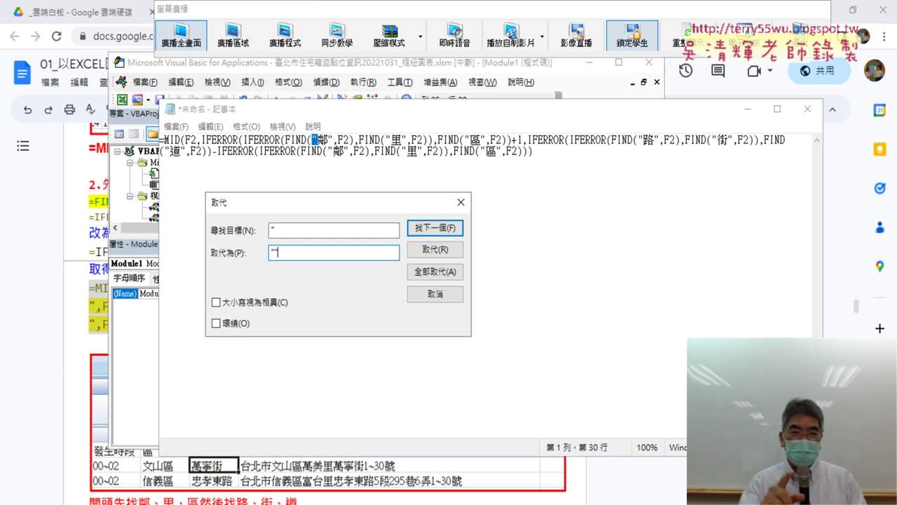
left_click(442, 275)
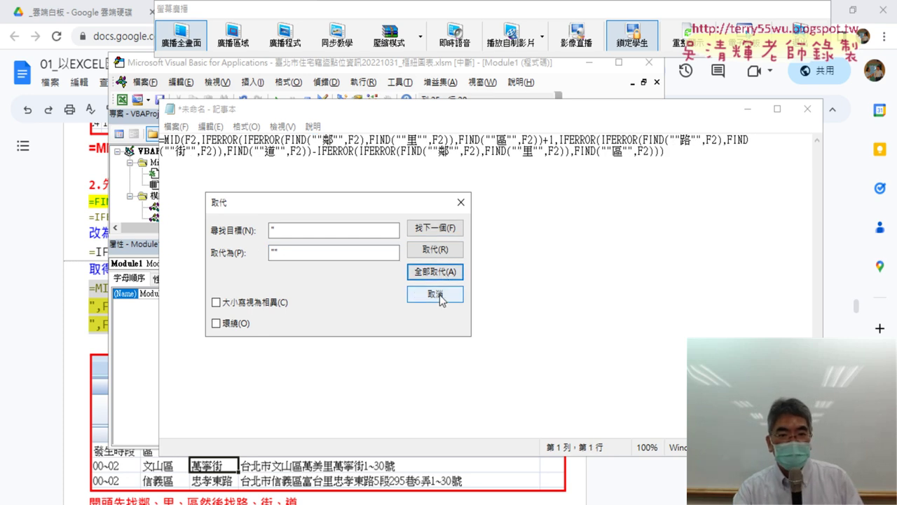
left_click(435, 294)
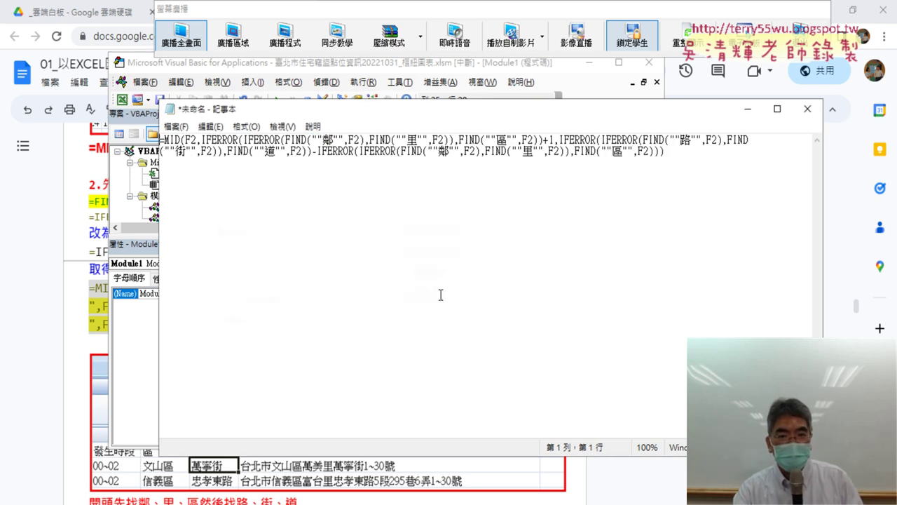
Step: Copy the entire converted formula from Notepad
key("ctrl+a")
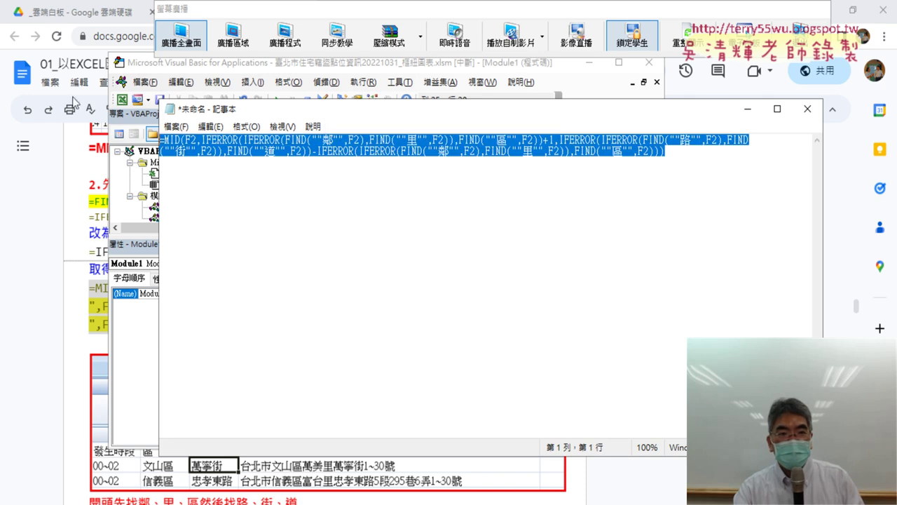
right_click(338, 142)
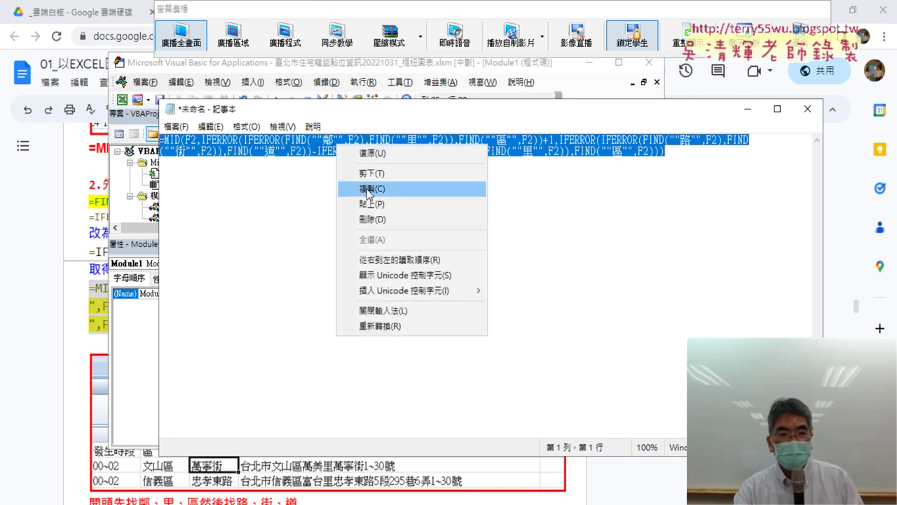
left_click(368, 189)
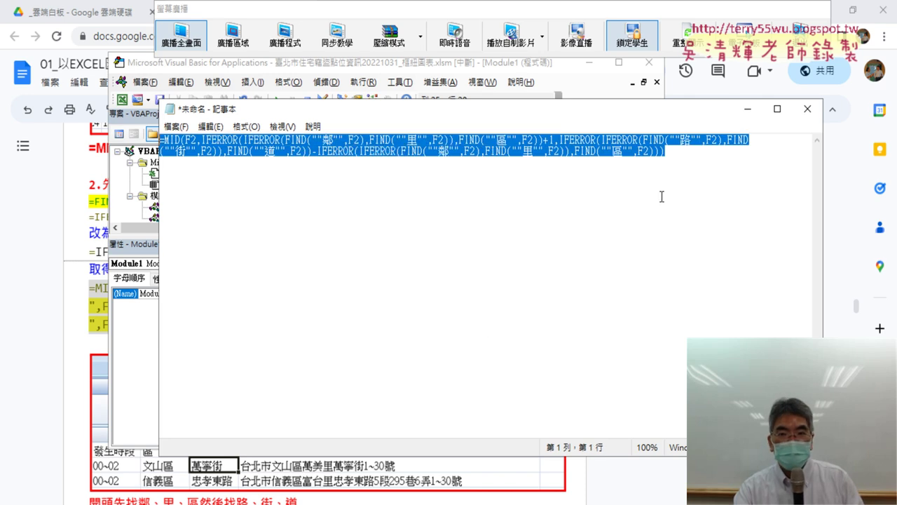
Step: Paste the doubled-quote formula between Range("H2")'s quotes and join the stray closing quote onto the line
left_click(748, 110)
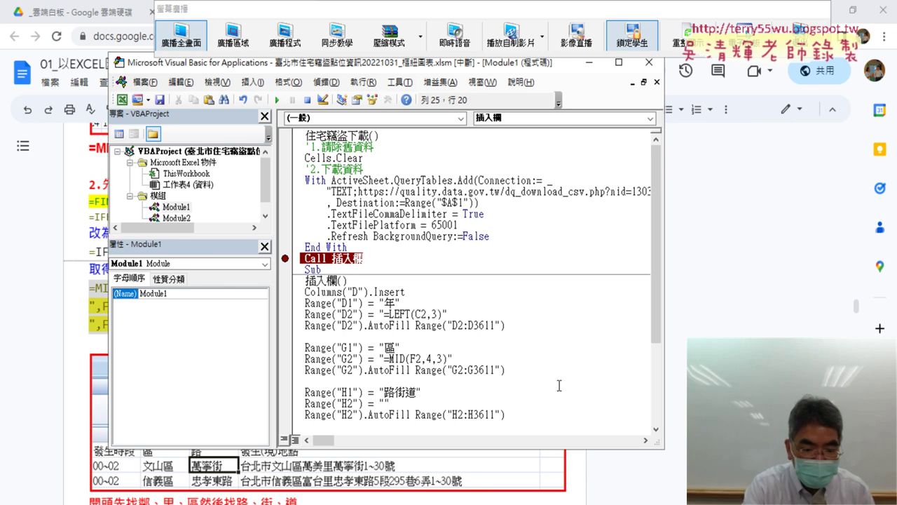
key("ctrl+v")
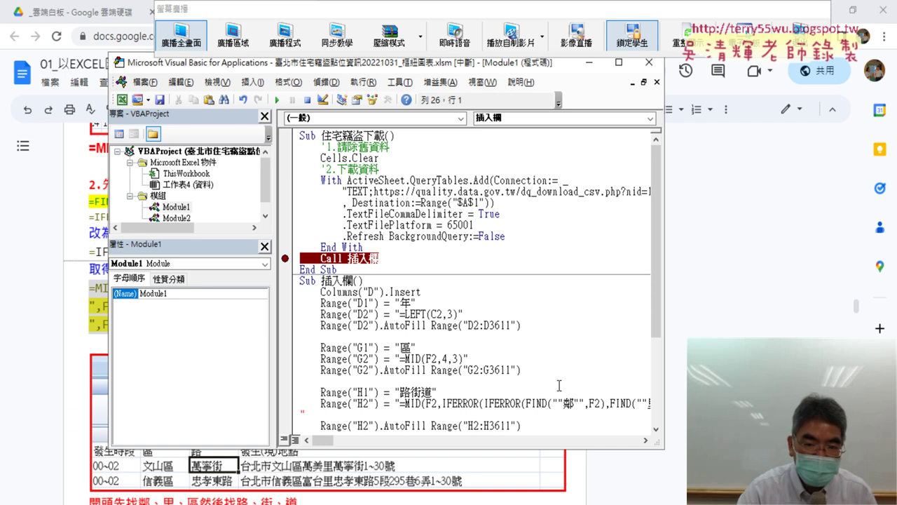
left_click_drag(663, 387, 754, 387)
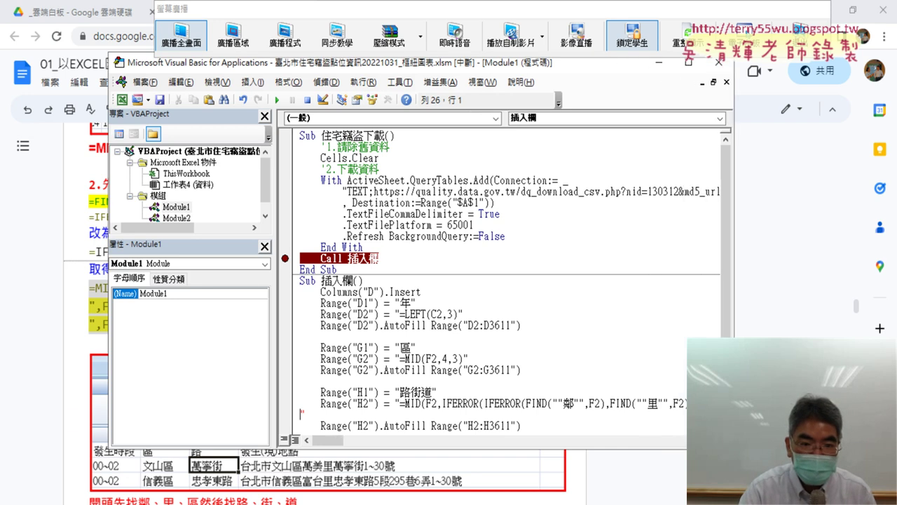
key("BackSpace")
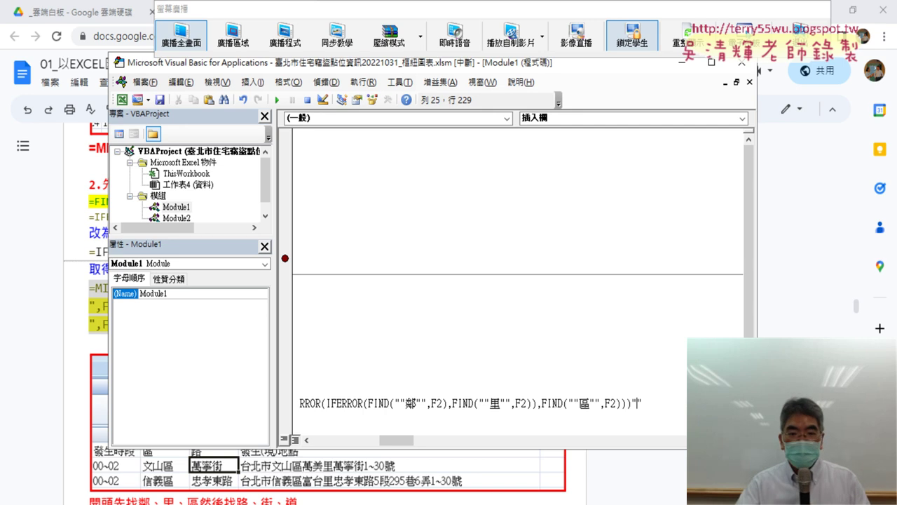
left_click(399, 335)
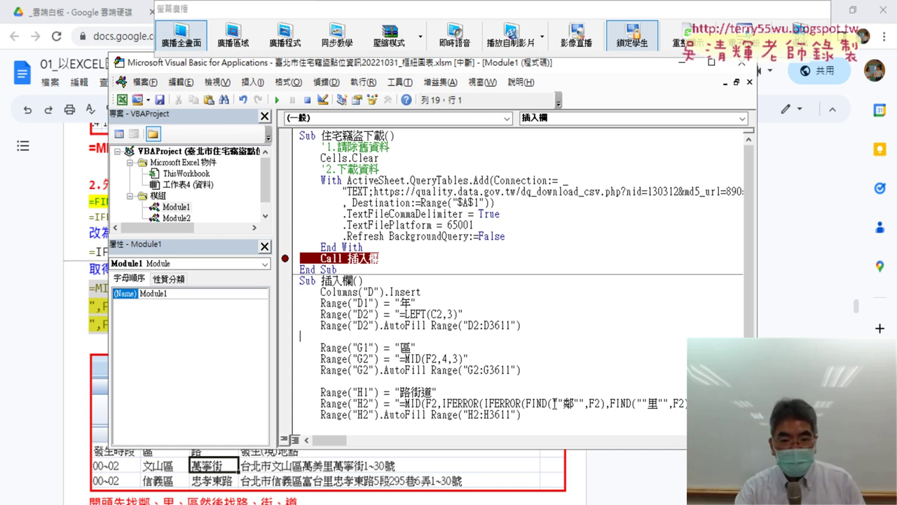
key("shift+Right")
key("shift+Right")
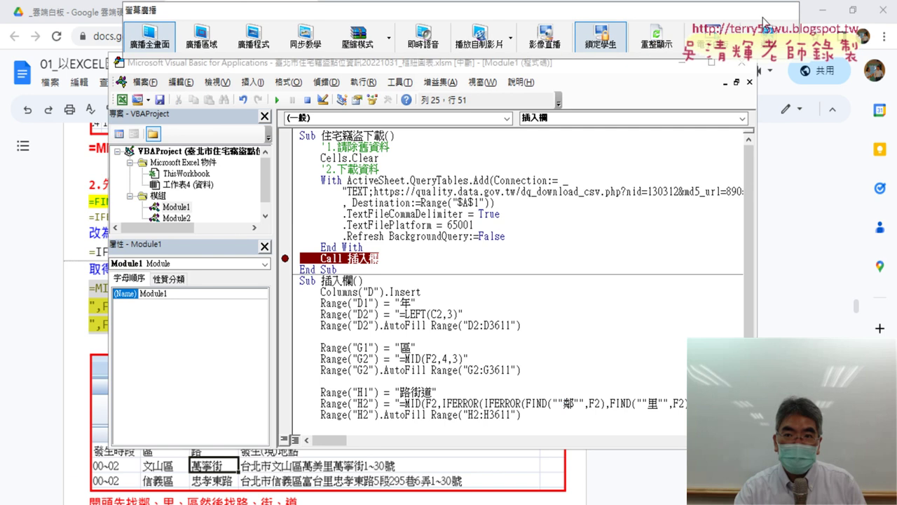
Step: Reset the paused macro, rerun the download macro, and step into the column-inserting procedure
left_click(823, 14)
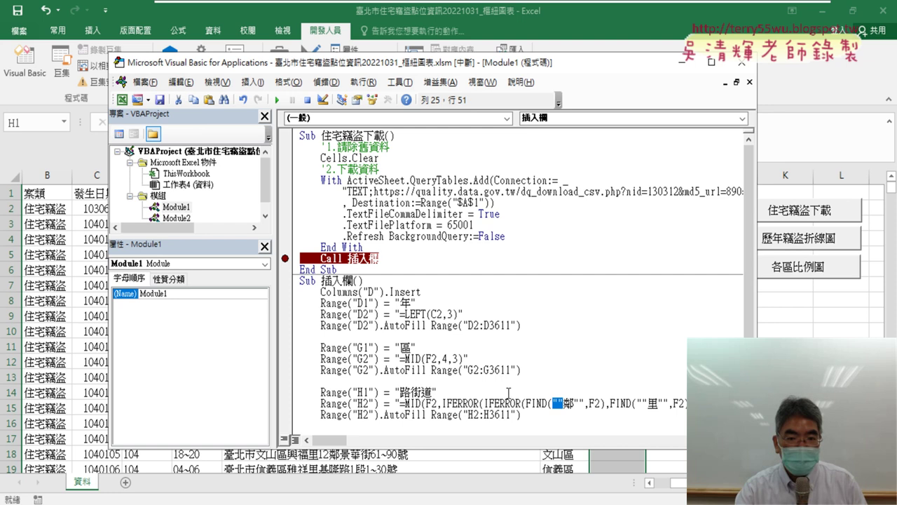
left_click(531, 404)
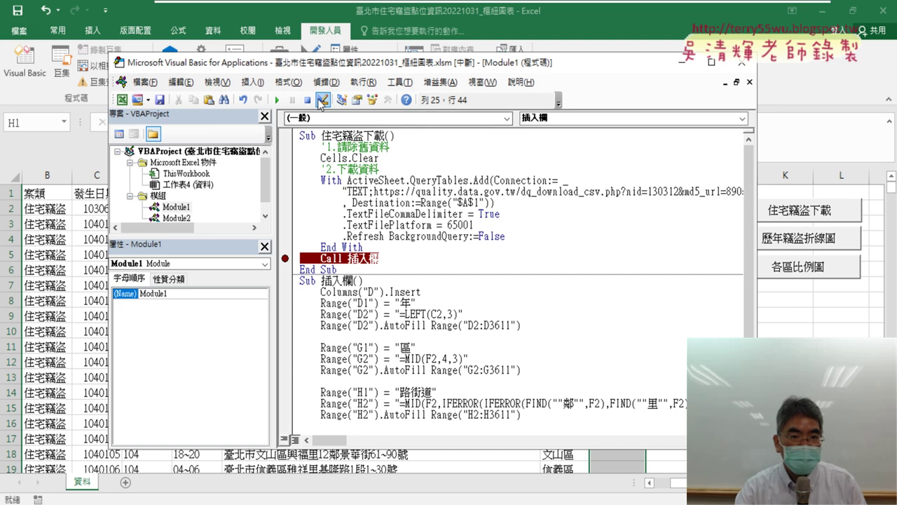
left_click(306, 101)
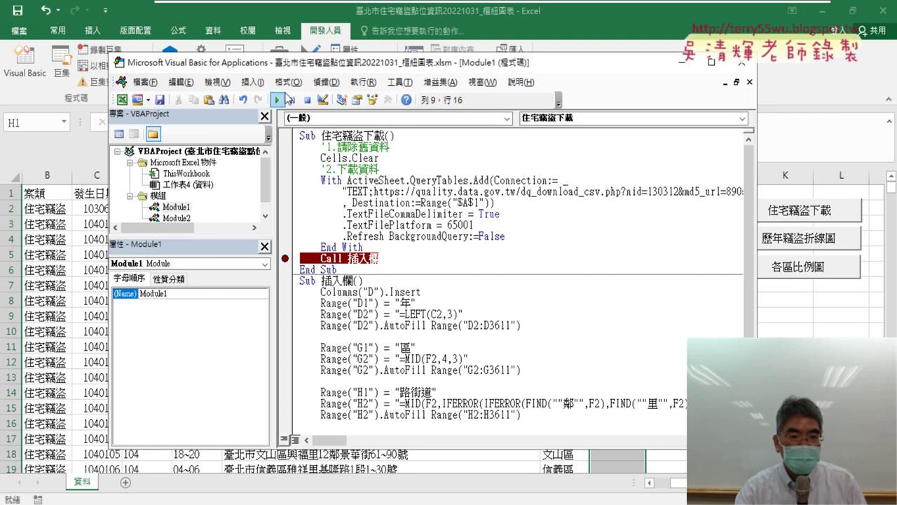
left_click(276, 99)
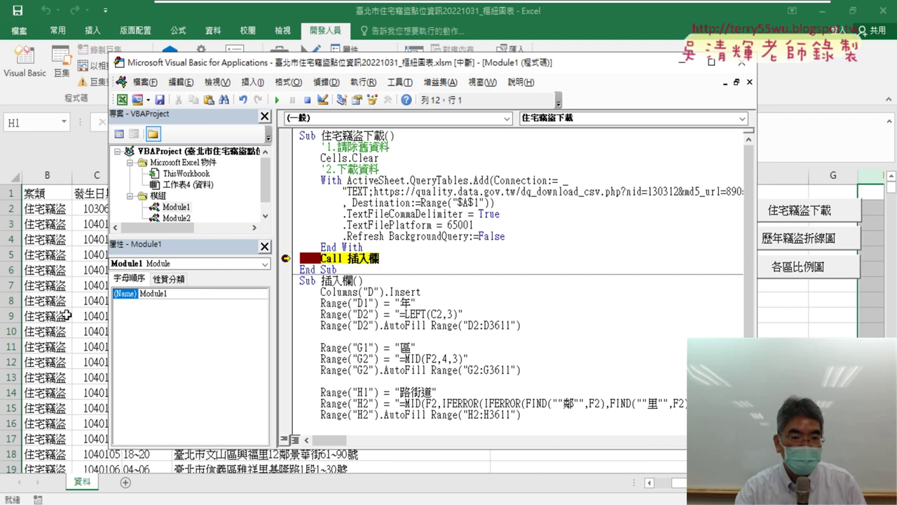
mouse_move(493, 237)
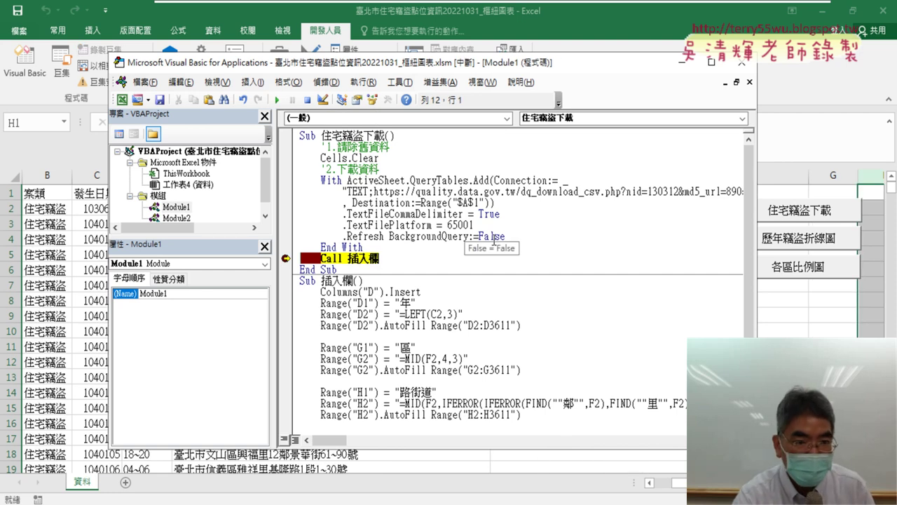
key("F8")
key("F8")
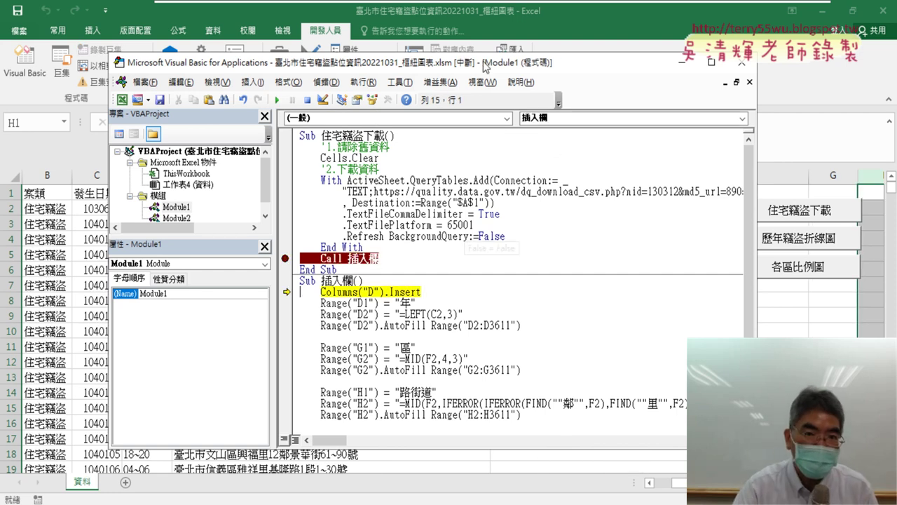
Step: Step through the year and district columns and H1 header into the H2 formula, hitting error 1004
left_click_drag(490, 68, 608, 72)
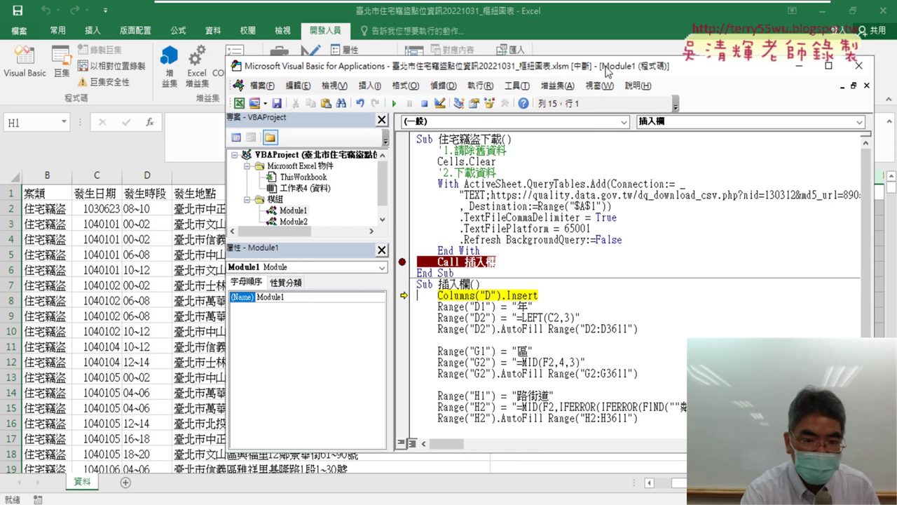
key("F8")
key("F8")
key("F8")
key("F8")
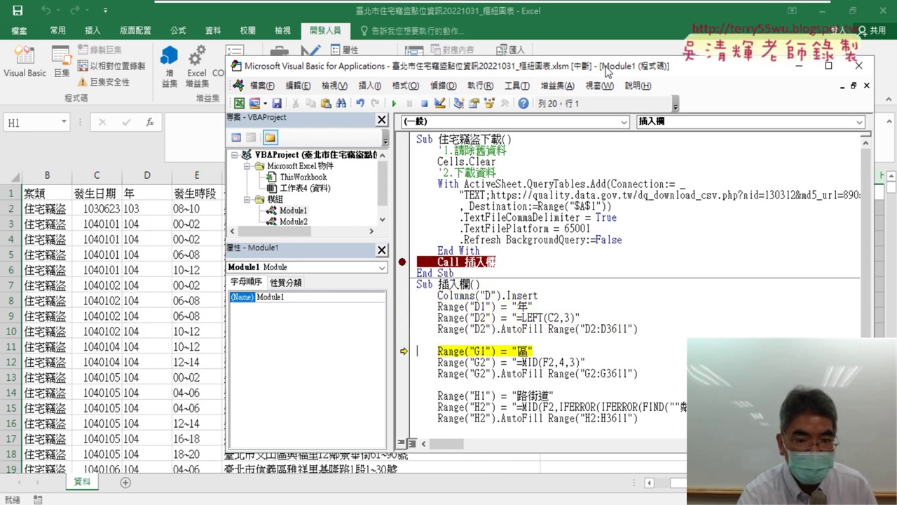
key("F8")
key("F8")
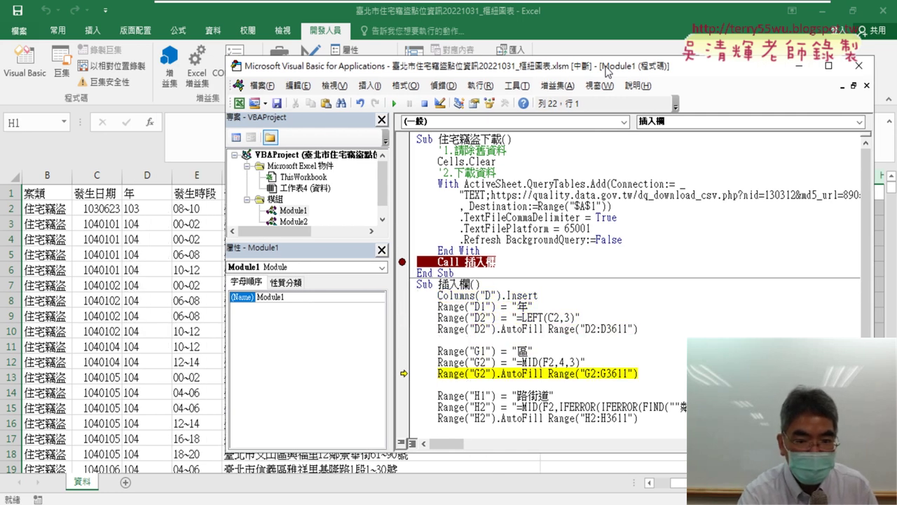
key("F8")
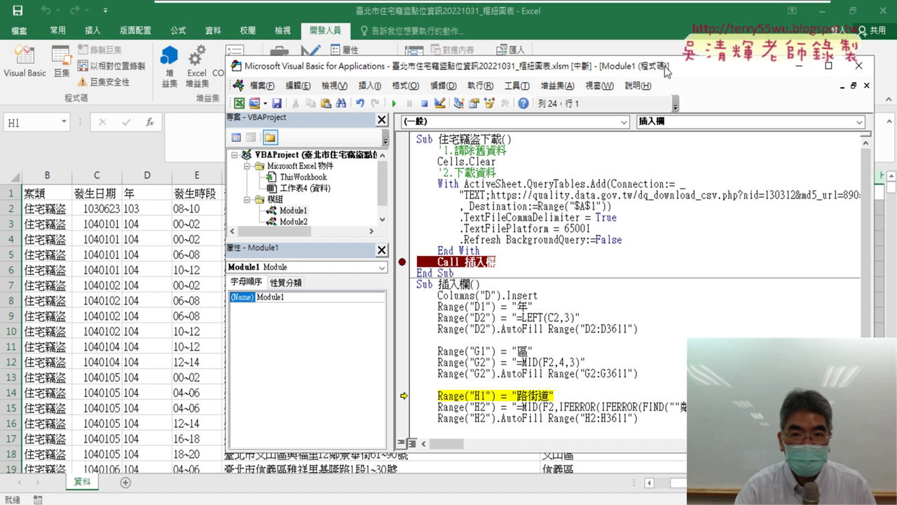
left_click_drag(665, 72, 367, 65)
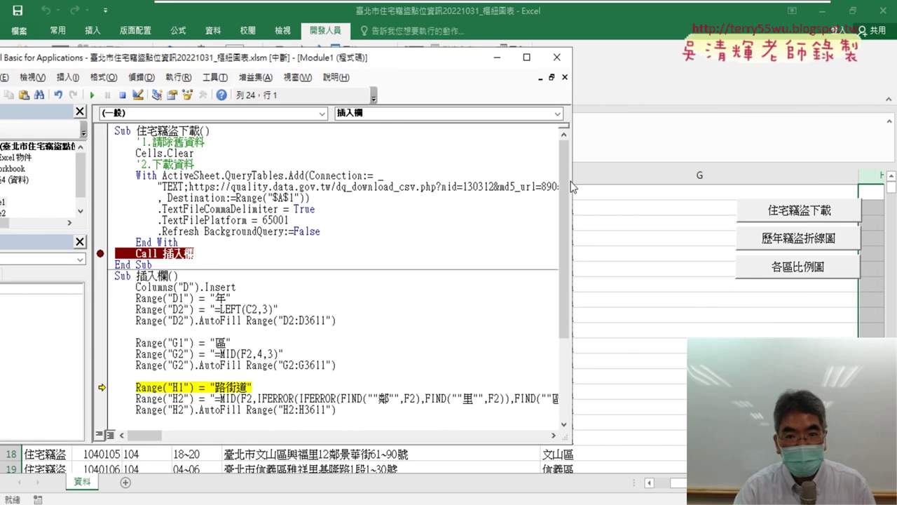
left_click_drag(572, 183, 385, 176)
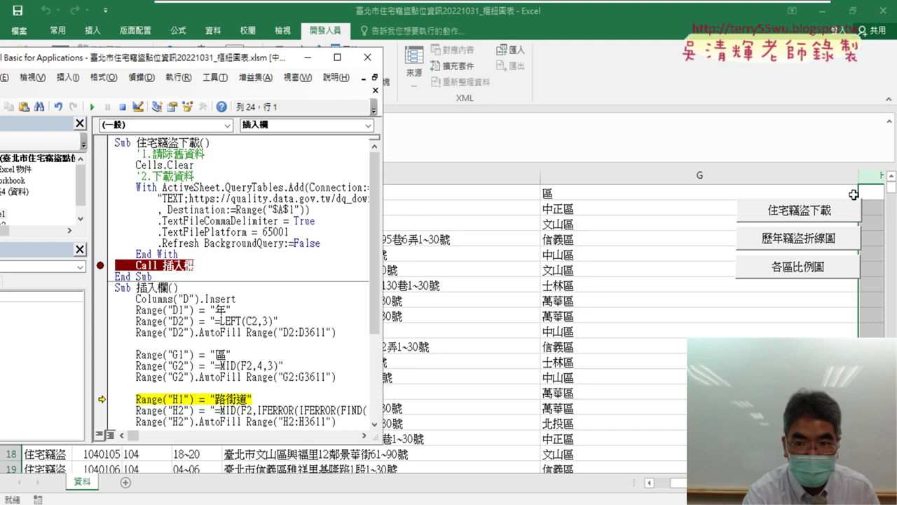
key("F8")
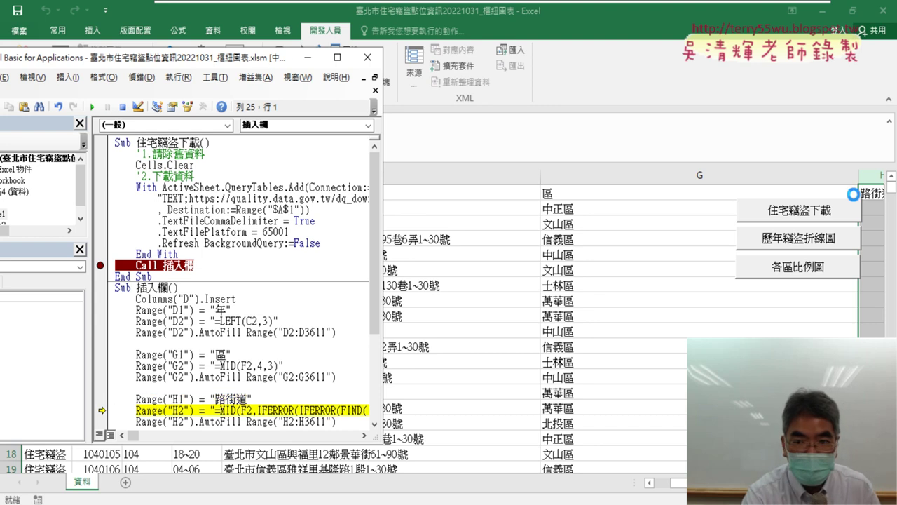
key("F8")
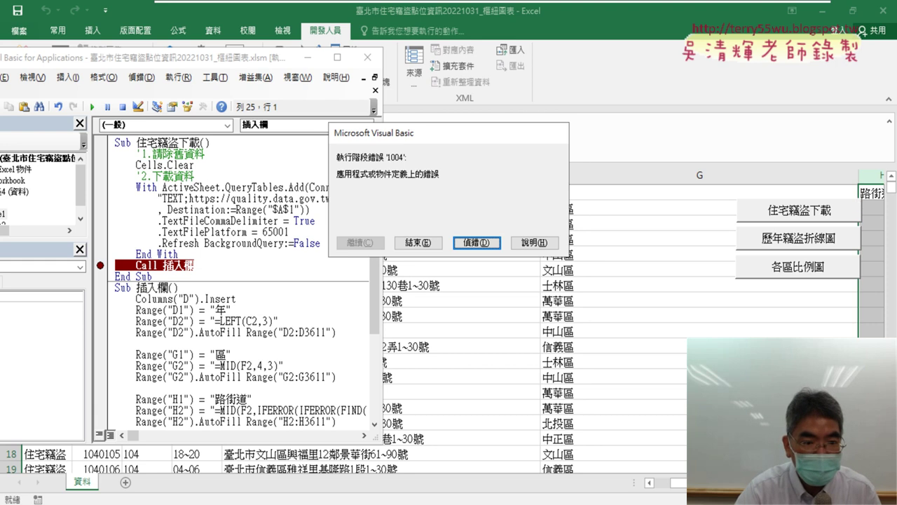
Step: Debug the error, maximize the VBA editor, and scroll through the long H2 formula line
left_click(476, 243)
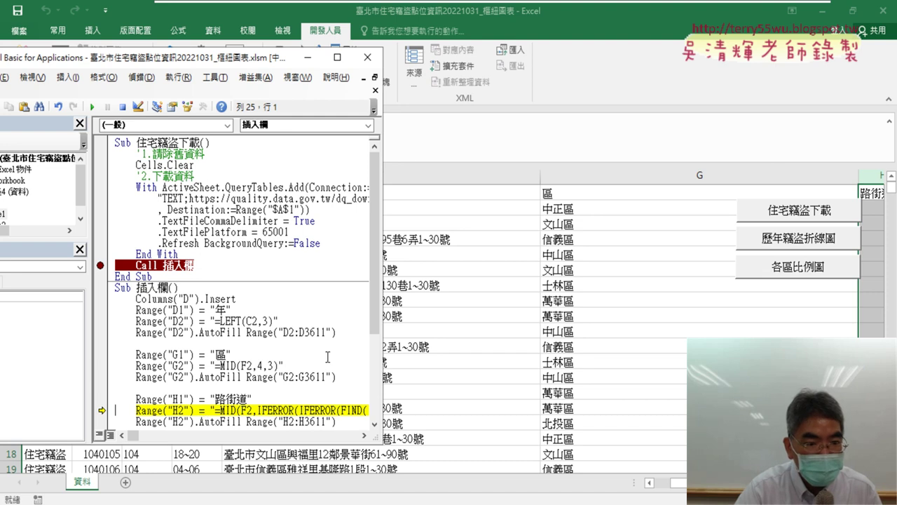
left_click(338, 57)
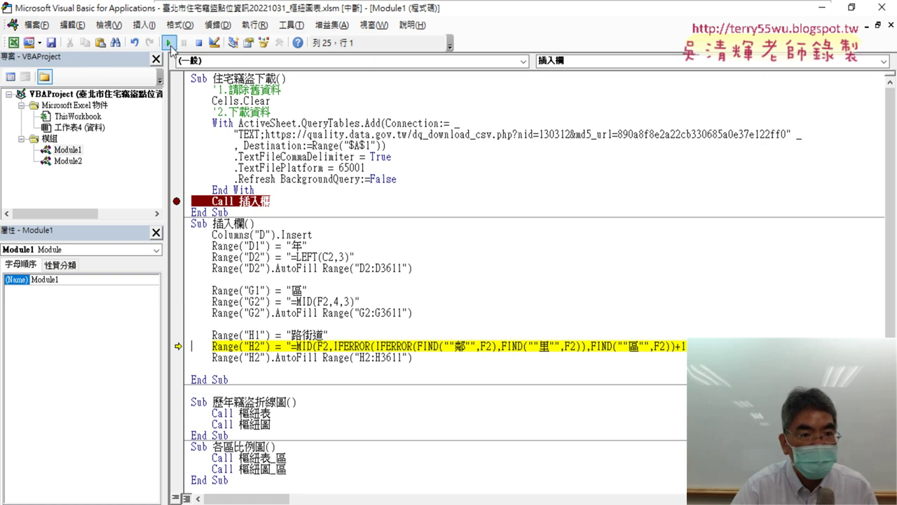
key("F8")
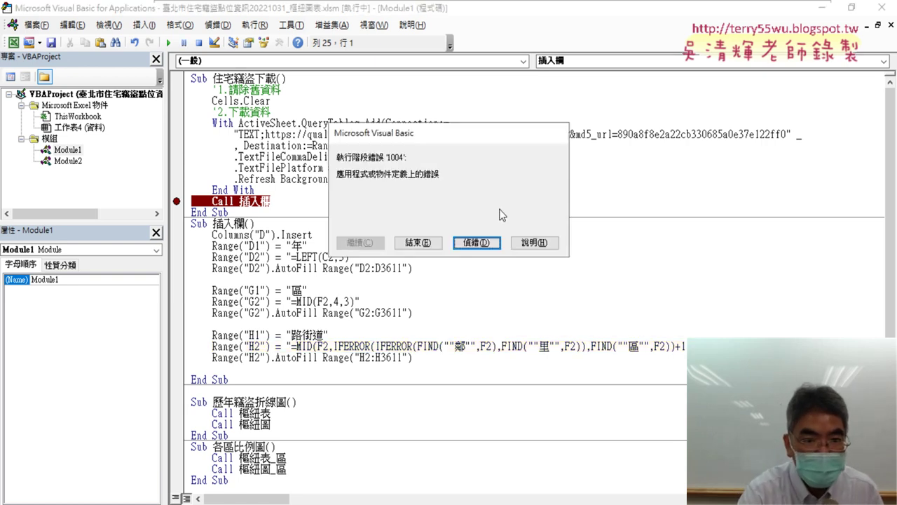
left_click(475, 242)
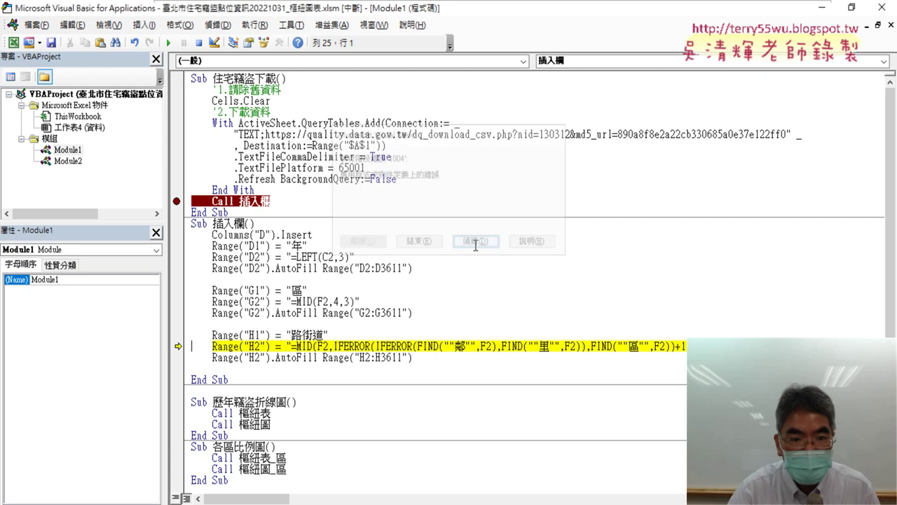
left_click_drag(254, 501, 335, 500)
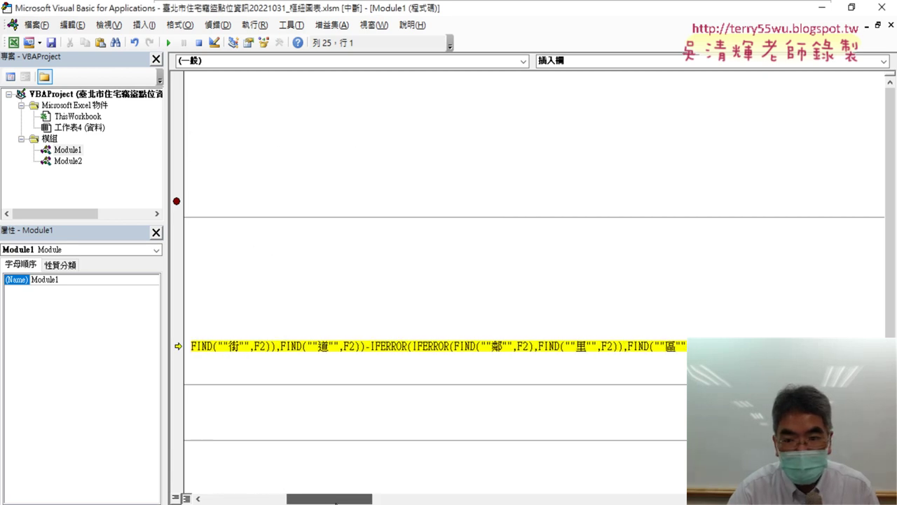
left_click_drag(335, 502, 337, 503)
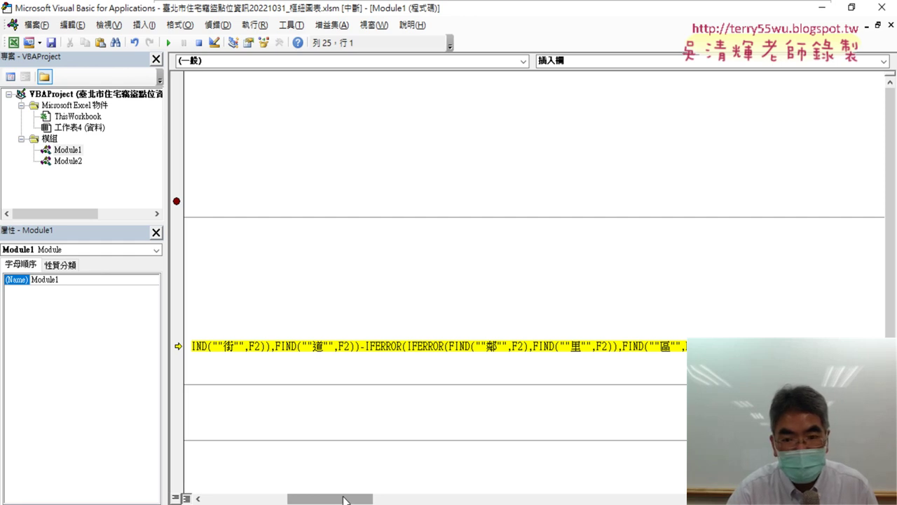
mouse_move(344, 499)
left_mouse_down()
mouse_move(237, 501)
mouse_move(340, 500)
left_mouse_up()
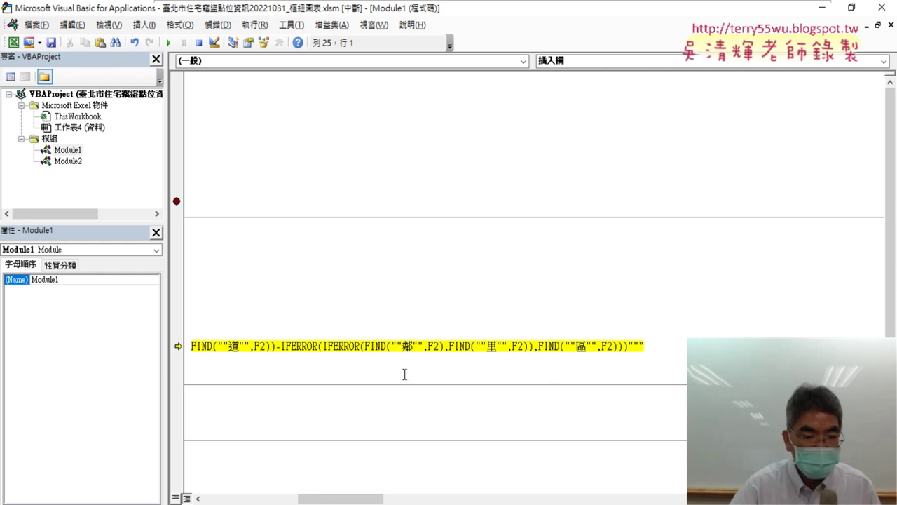
Step: Execute the H2 formula line so the macro pauses at the H2:H3611 AutoFill
key("F8")
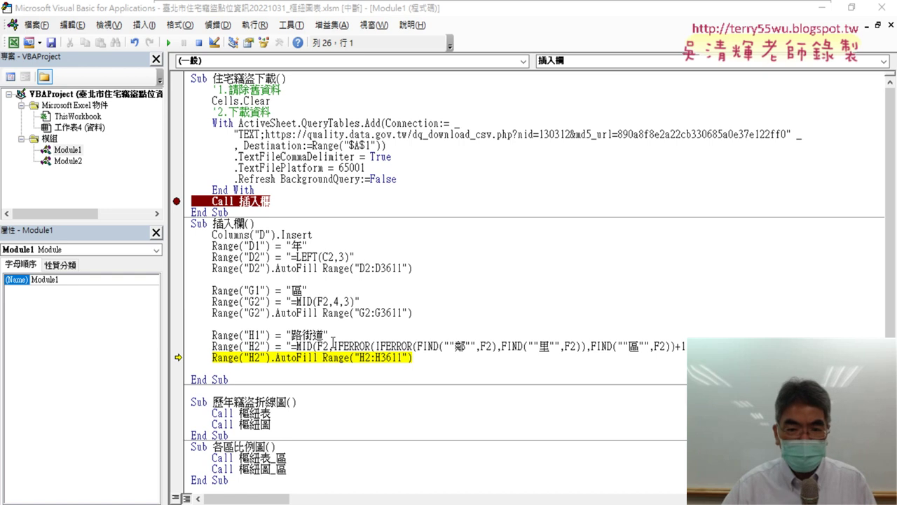
left_click_drag(226, 497, 360, 499)
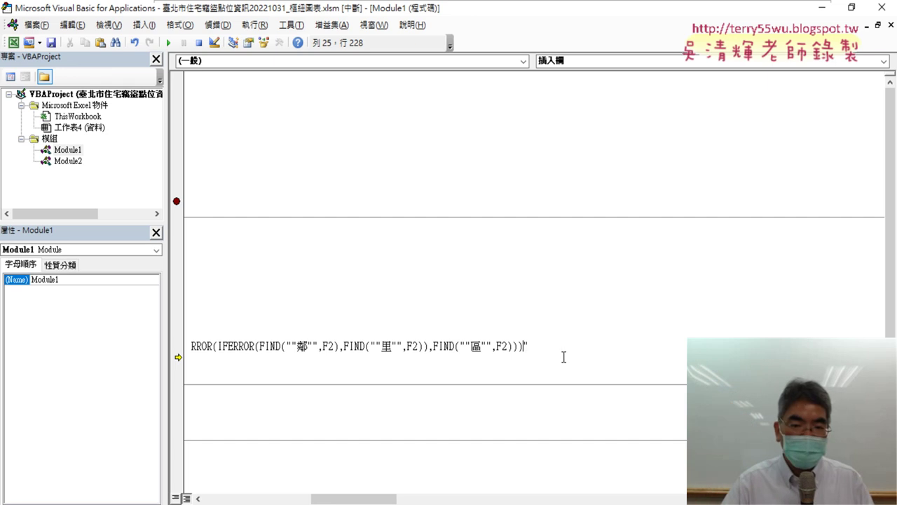
left_click_drag(326, 499, 219, 501)
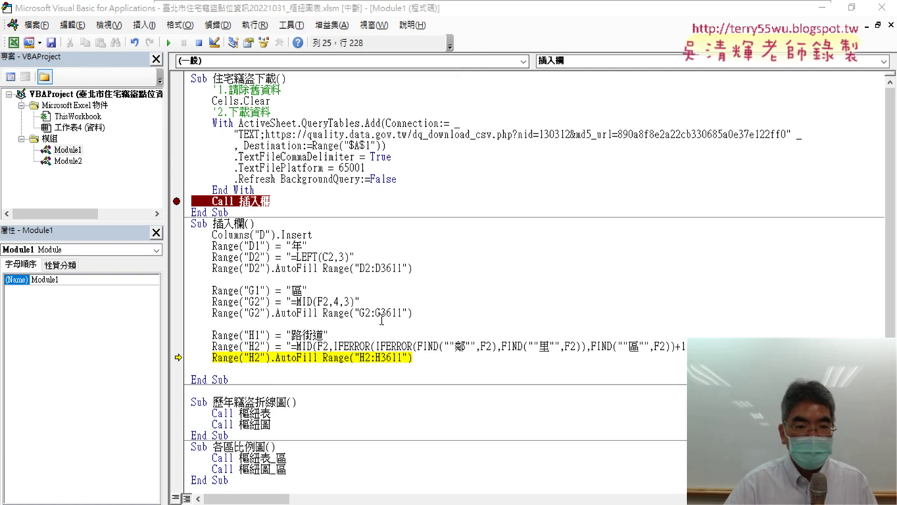
Step: Fill street names like 廈門街 down the 路街道 column H, then narrow district column G
key("F8")
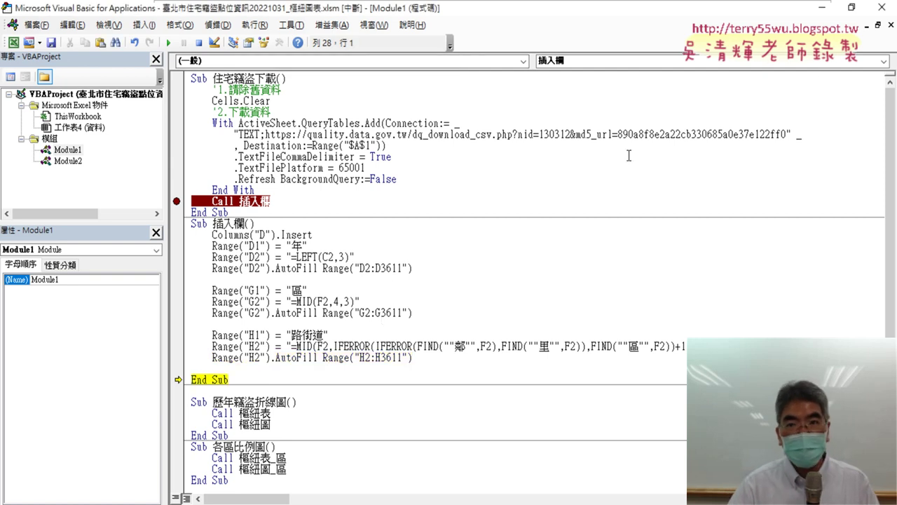
left_click(822, 7)
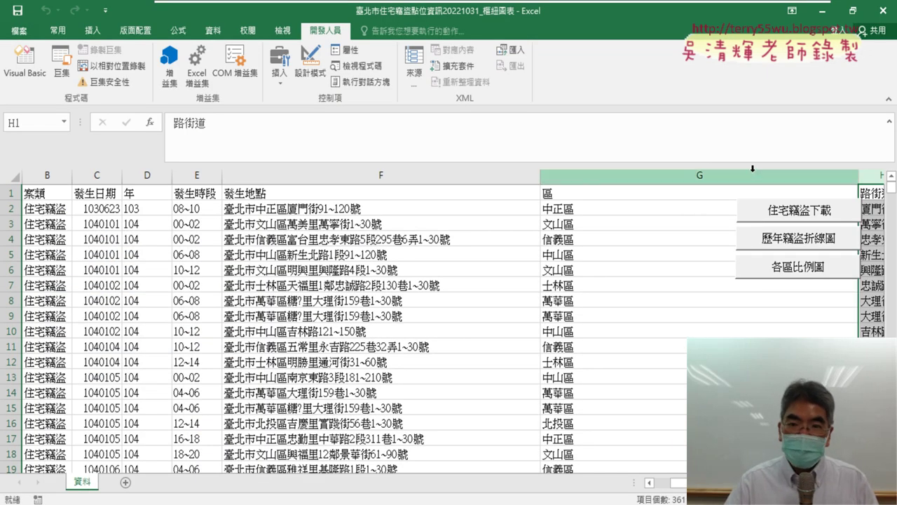
left_click(729, 174)
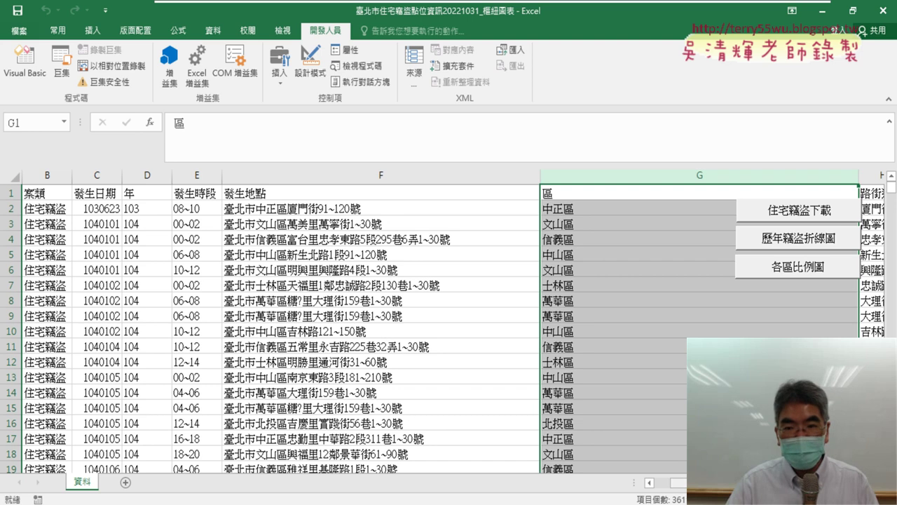
scroll(727, 242, "right", 4)
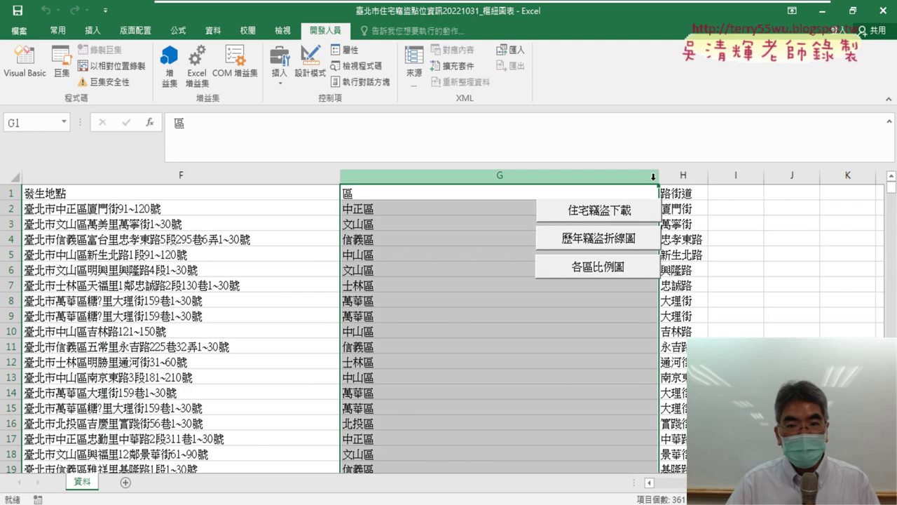
left_click_drag(662, 177, 388, 176)
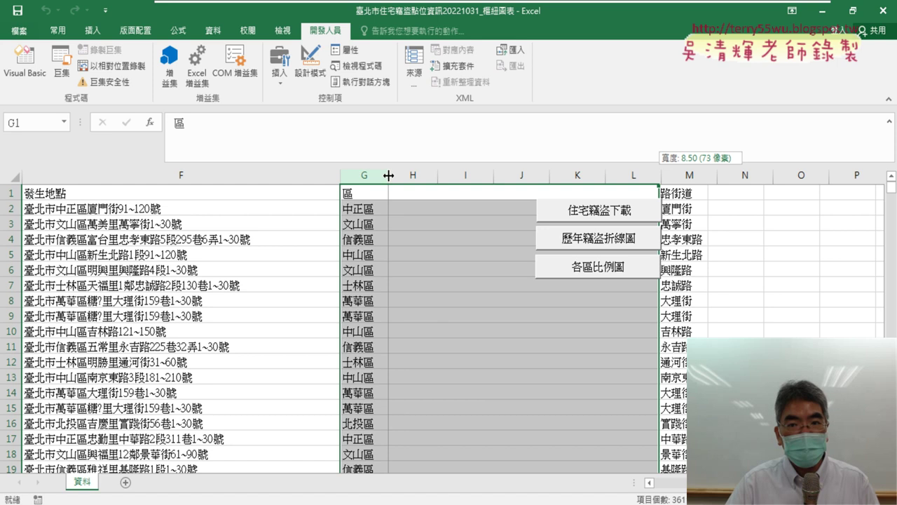
left_click_drag(388, 175, 390, 175)
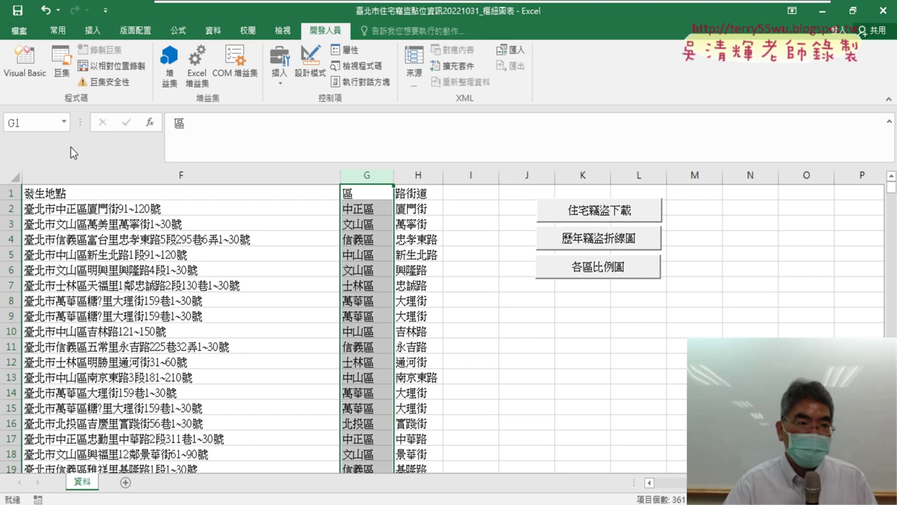
Step: Add blank lines after the street-column AutoFill in 插入欄 and select the three street-column code lines
left_click(5, 79)
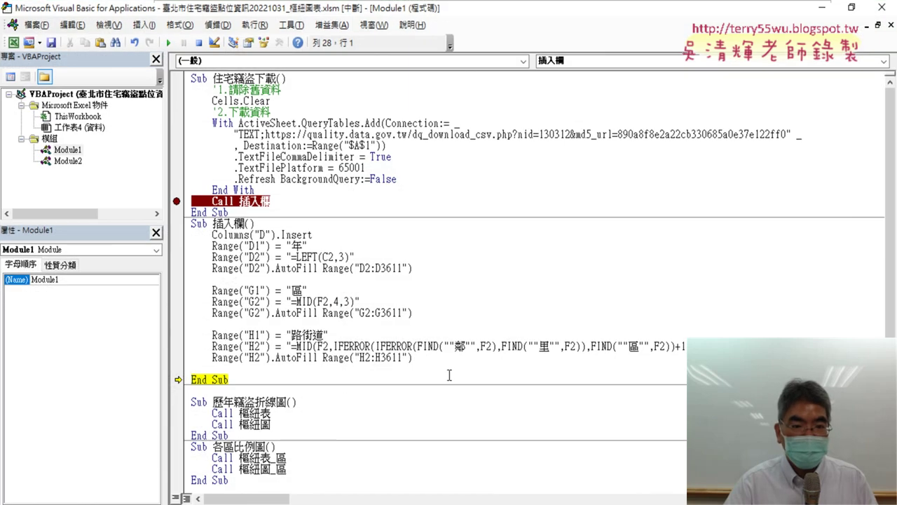
key("Return")
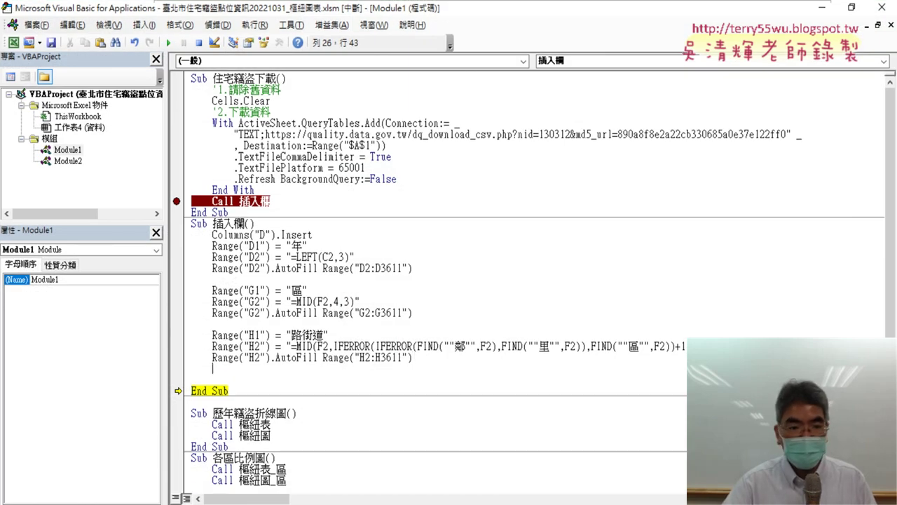
key("Return")
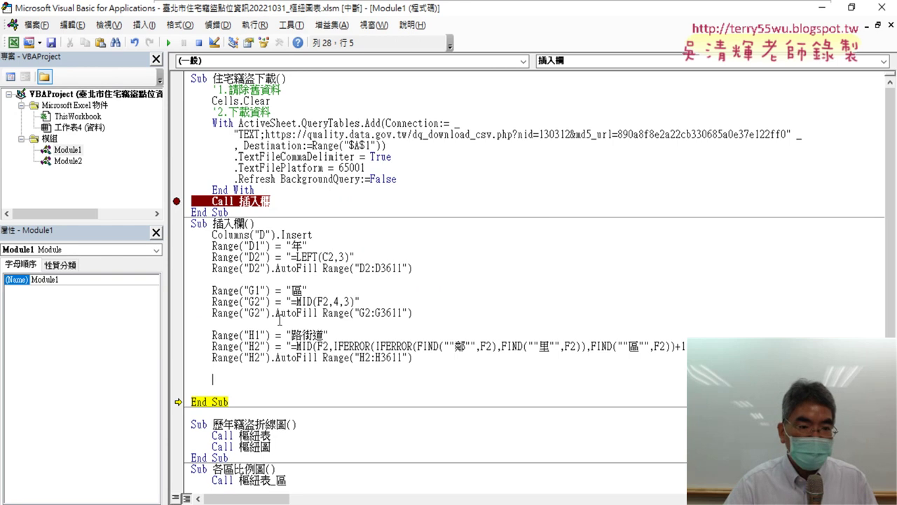
mouse_move(213, 312)
left_mouse_down()
mouse_move(269, 309)
mouse_move(243, 383)
left_mouse_up()
type("Range(\"G2\")")
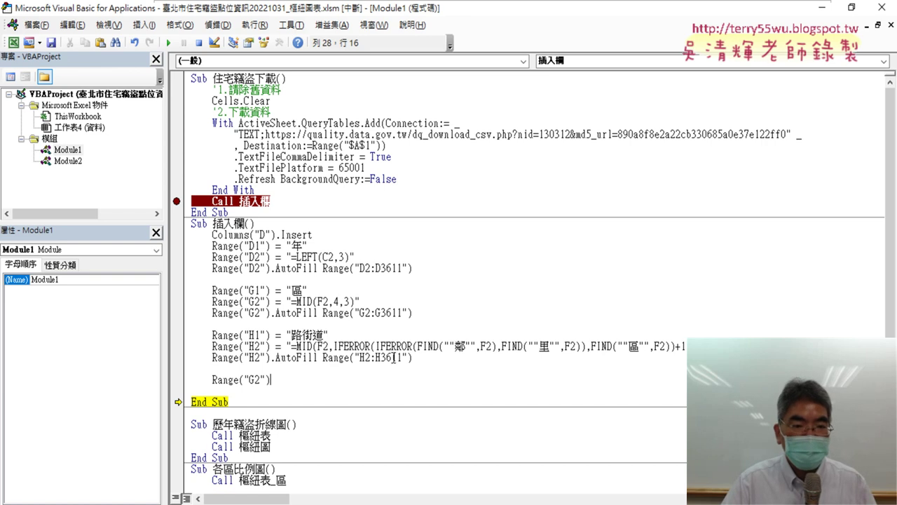
left_click_drag(418, 366, 184, 340)
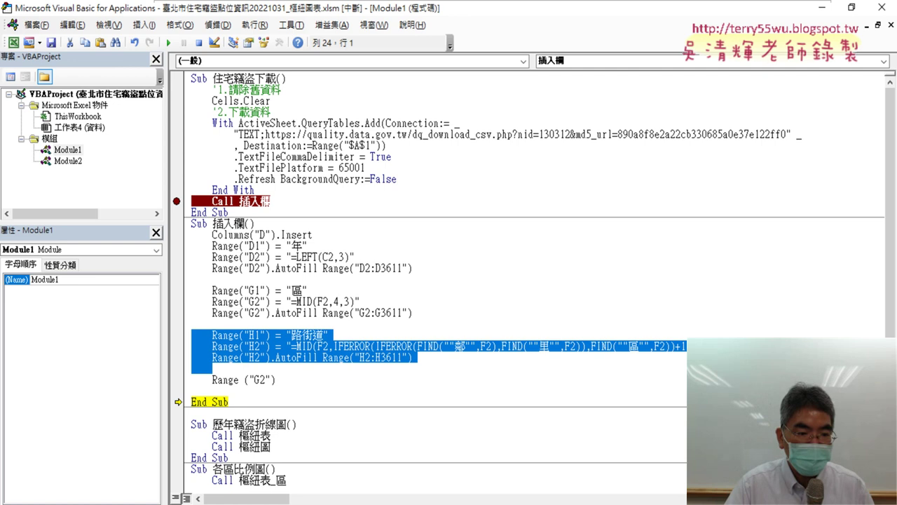
Step: Switch to the Google Docs notes and scroll up to the 用VBA自行撰寫 插入欄 code
left_click(190, 466)
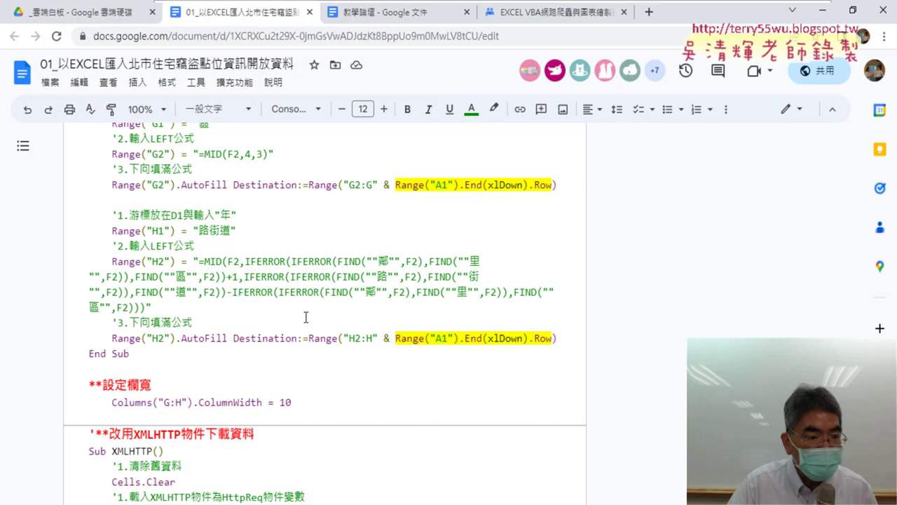
scroll(306, 317, "up", 5)
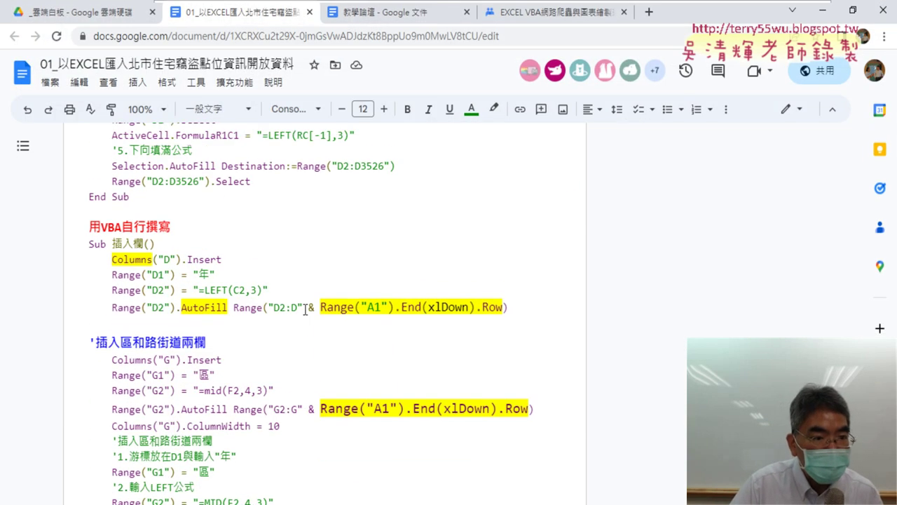